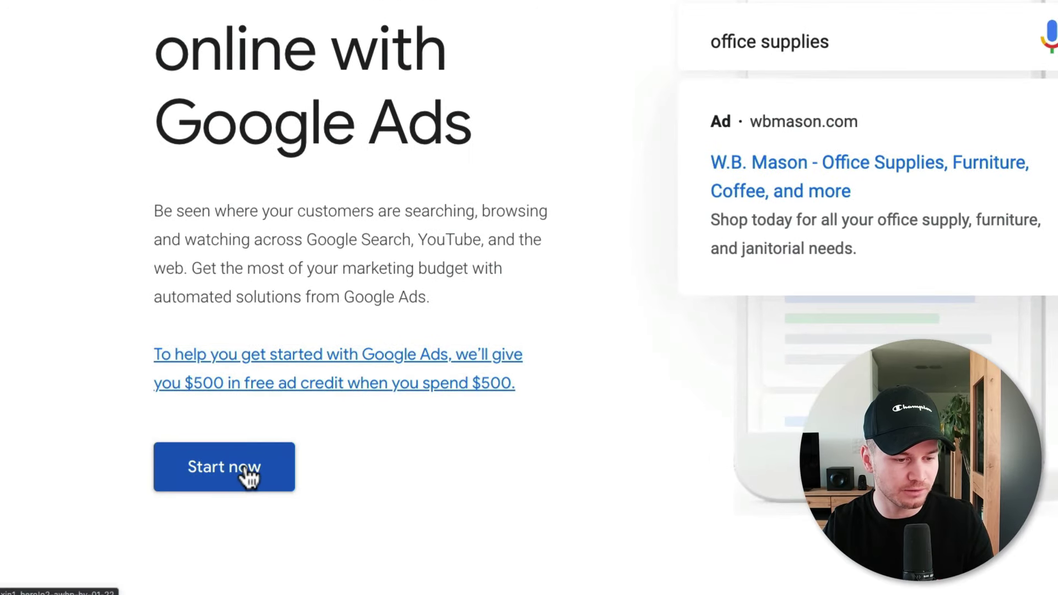
# - Start the Google Ads setup and switch it to Expert Mode
pyautogui.click(247, 477)
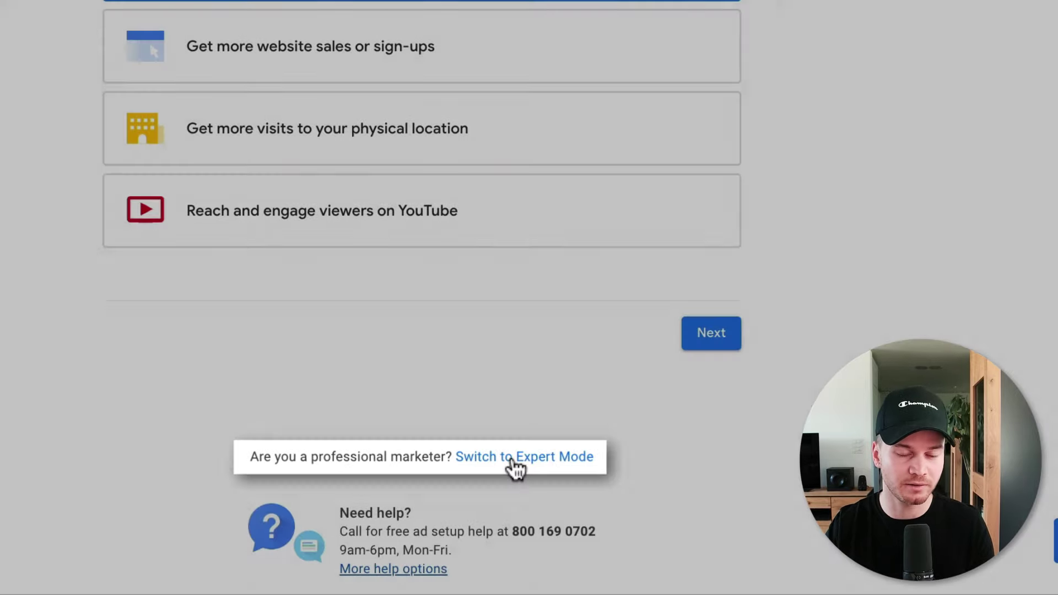
pyautogui.click(514, 463)
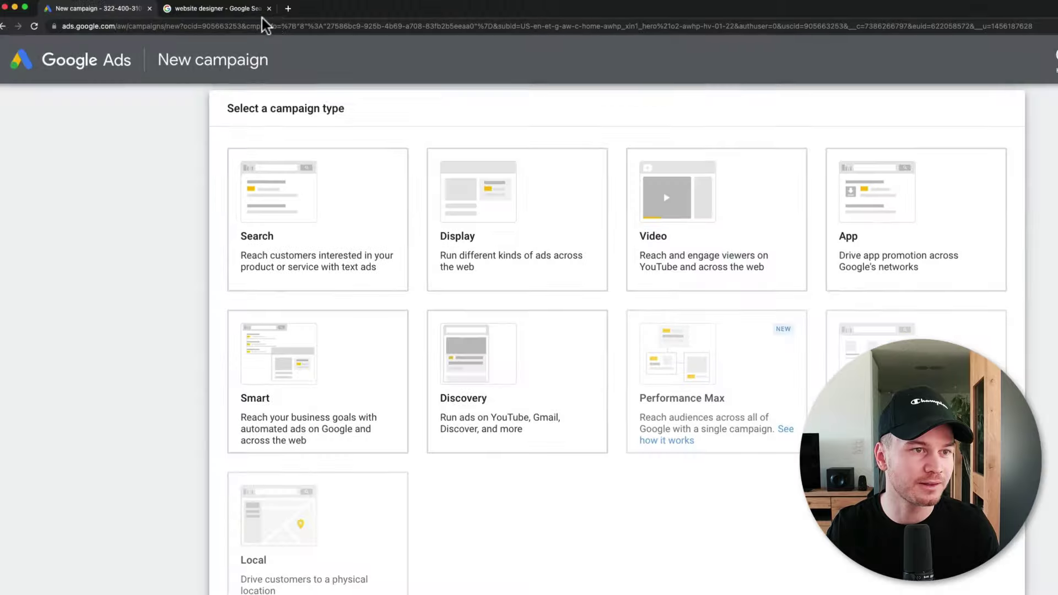
# - Look at the ads in the "website designer" Google search results and return to the new campaign setup
pyautogui.click(258, 17)
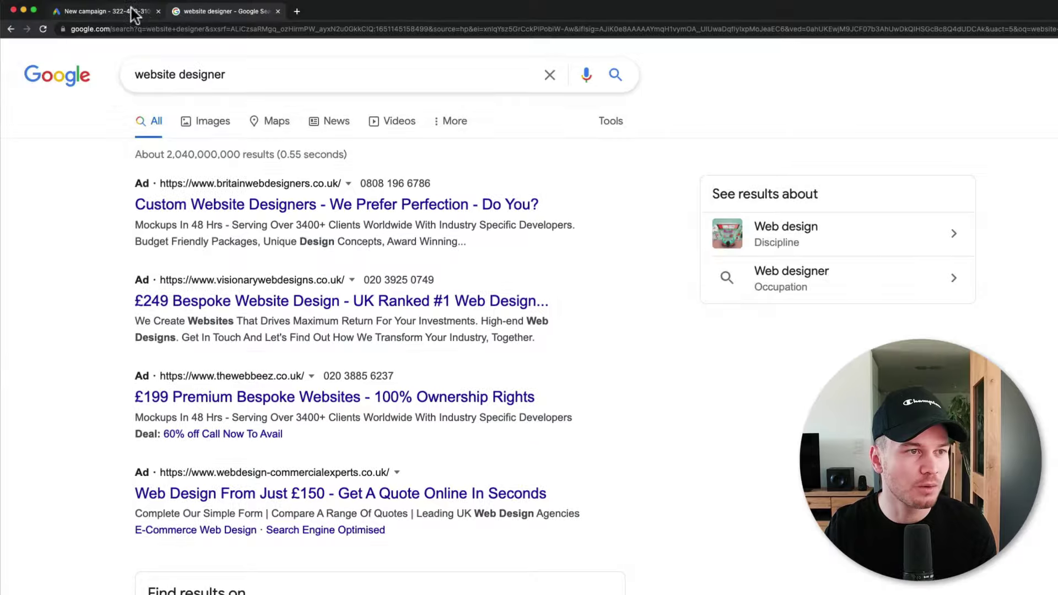
pyautogui.click(133, 11)
# - Choose the Search campaign type with website visits as the desired result, using the services page address, and continue to the campaign settings
pyautogui.click(325, 171)
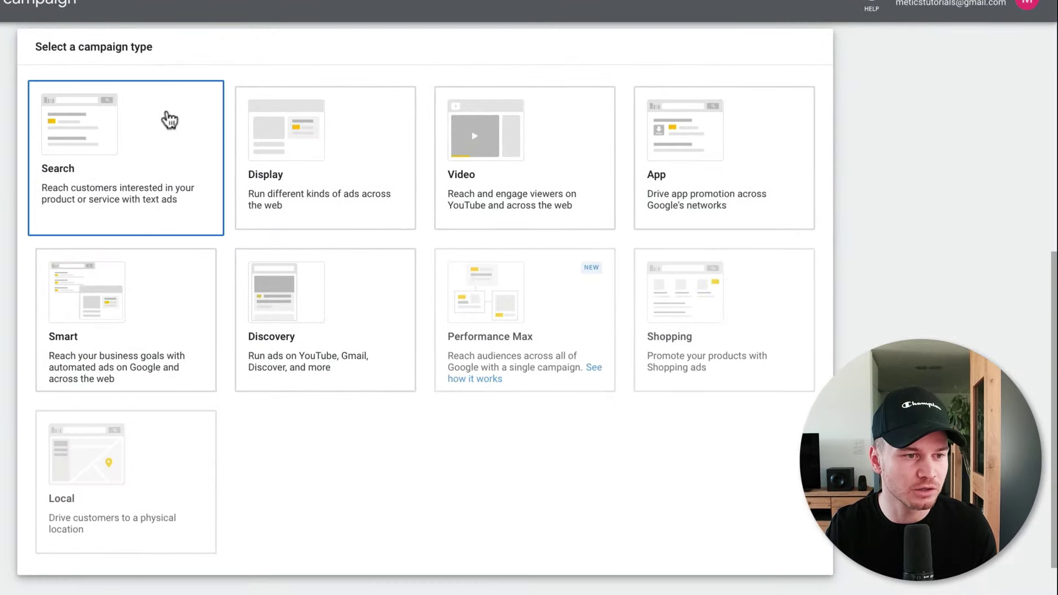
pyautogui.scroll(-5, 325, 172)
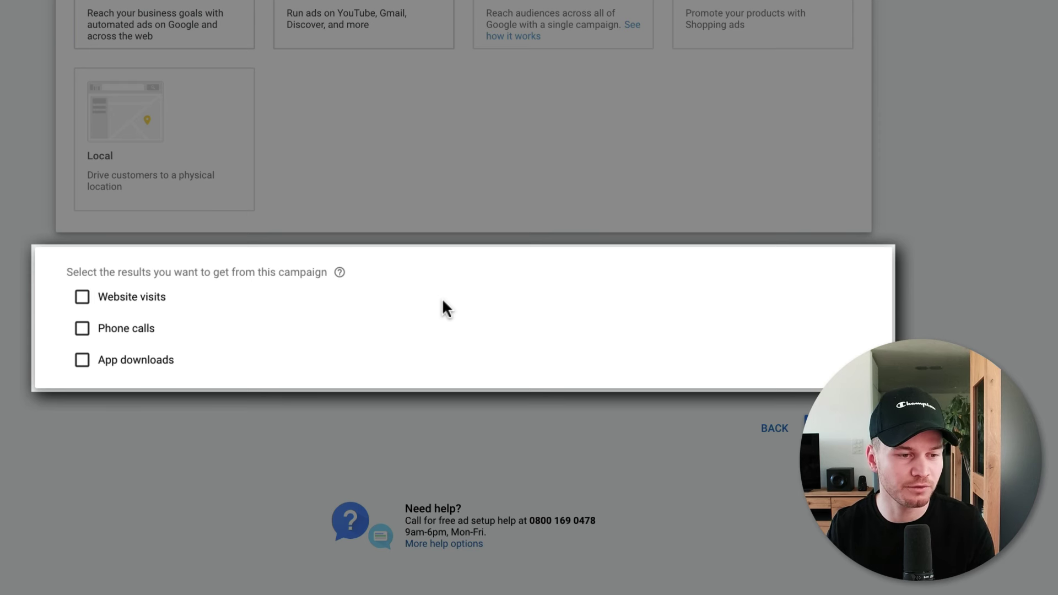
pyautogui.click(82, 296)
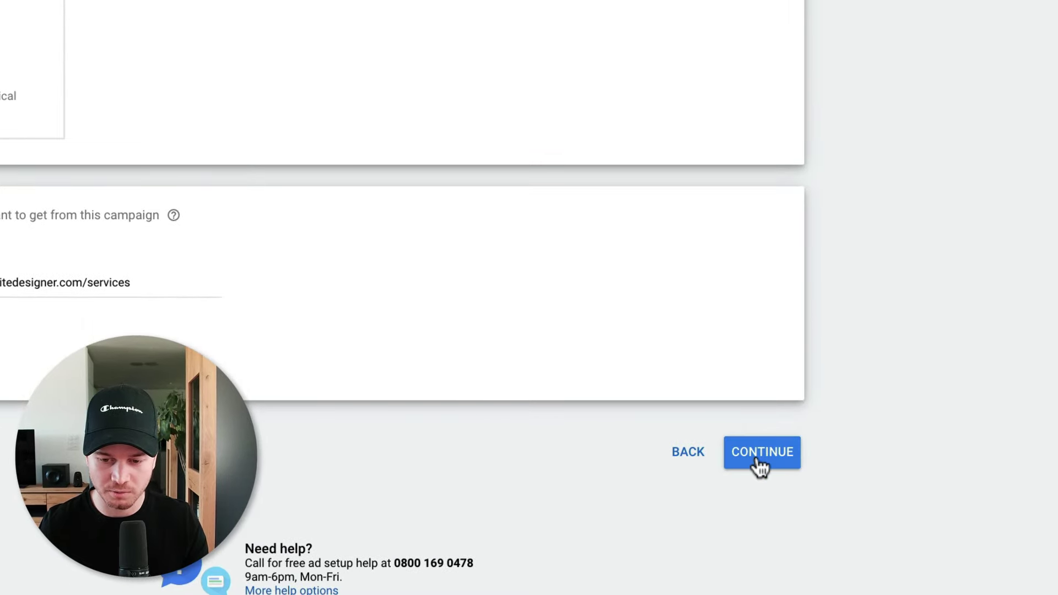
pyautogui.click(759, 467)
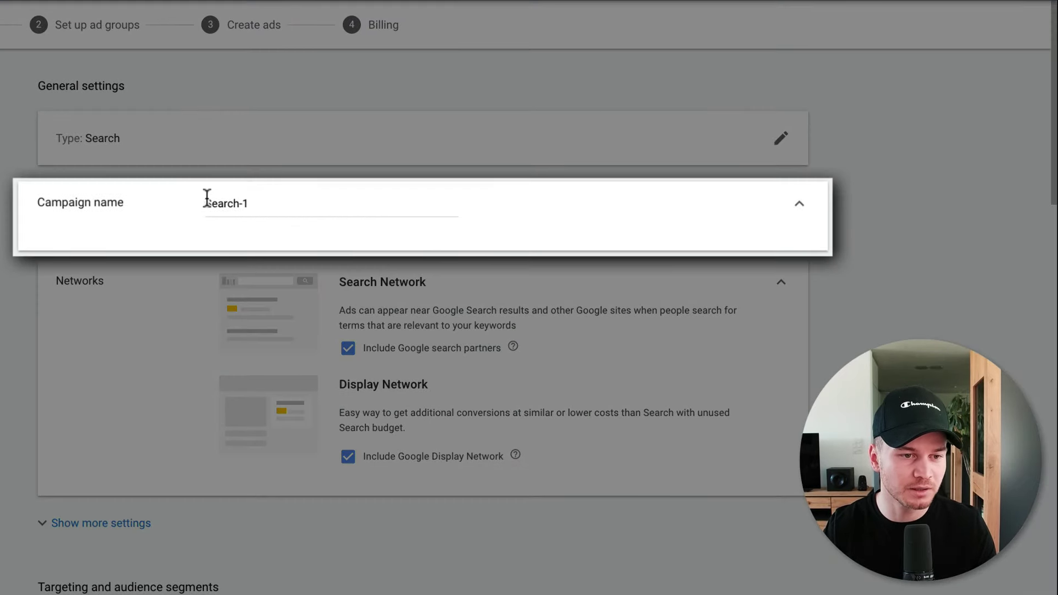
# - Name the campaign "Search Campaign (Version 1)"
pyautogui.moveTo(207, 197); pyautogui.dragTo(267, 203)
pyautogui.write('Search Campaign (Version 1)')
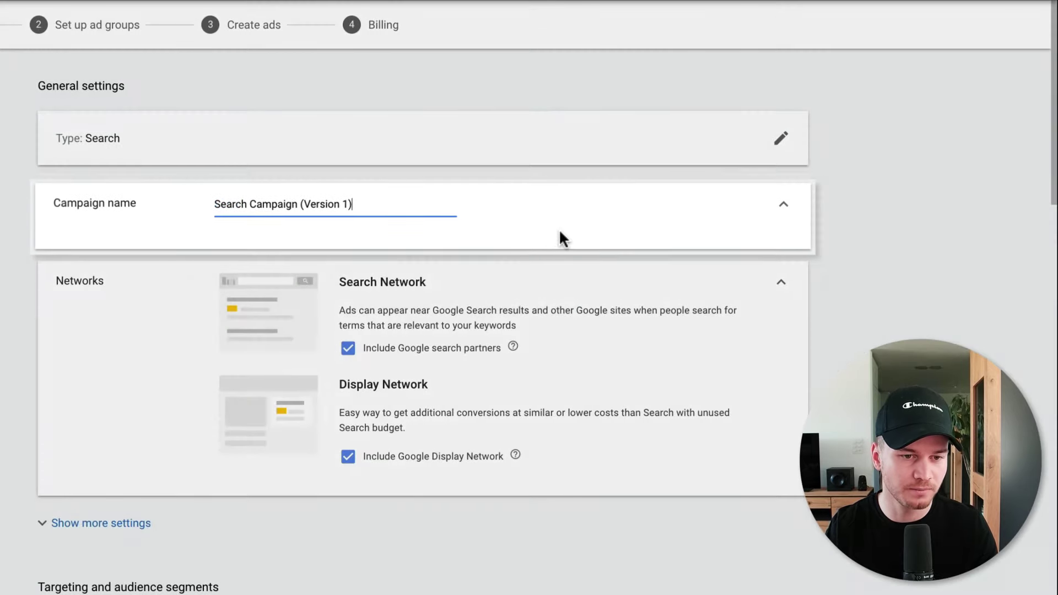
pyautogui.click(838, 204)
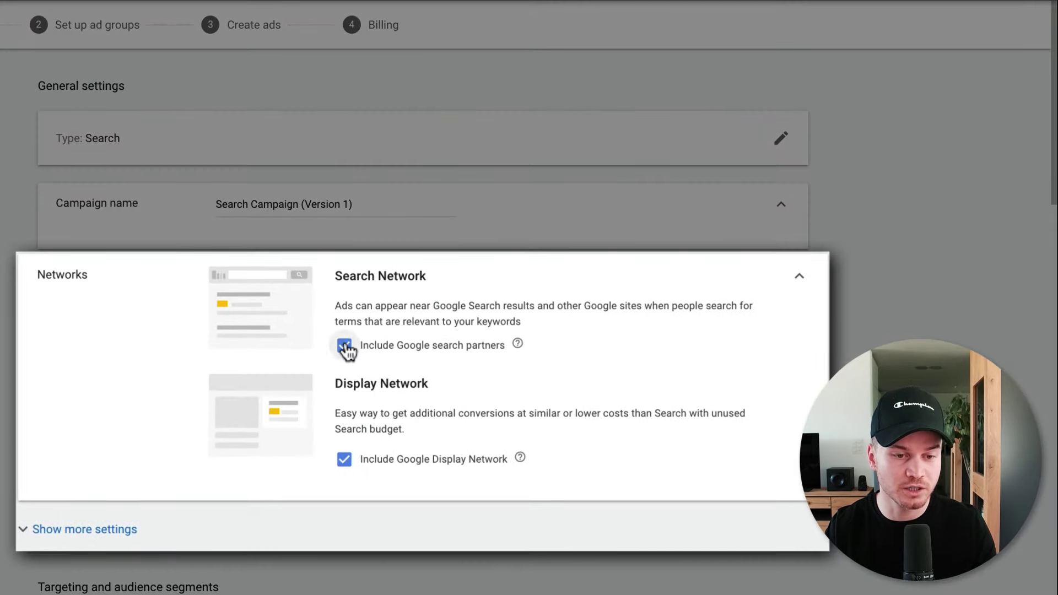
# - Exclude Google search partners and the Google Display Network from the campaign's networks
pyautogui.click(344, 346)
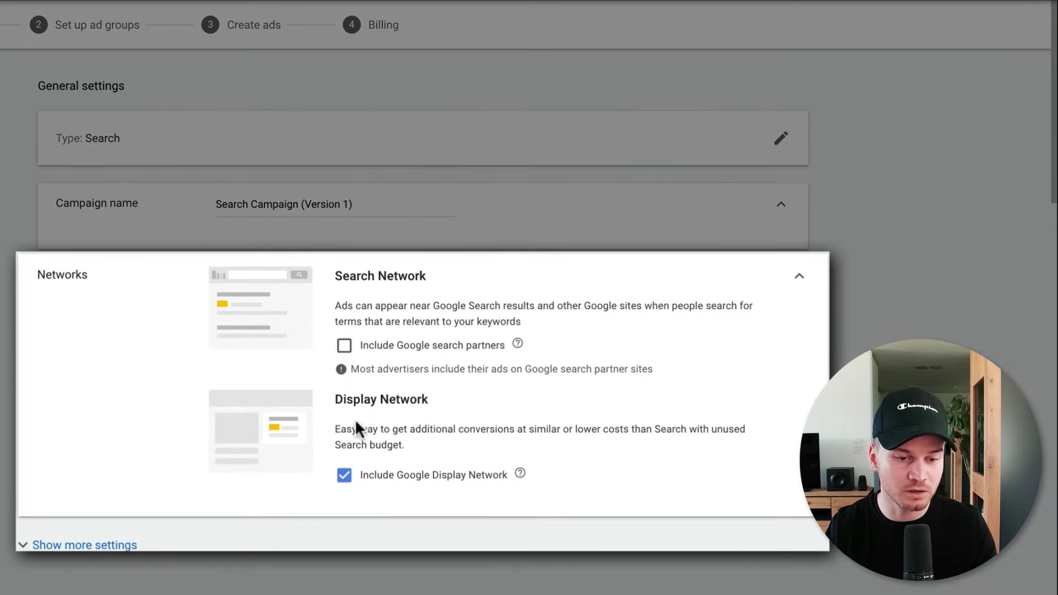
pyautogui.click(343, 474)
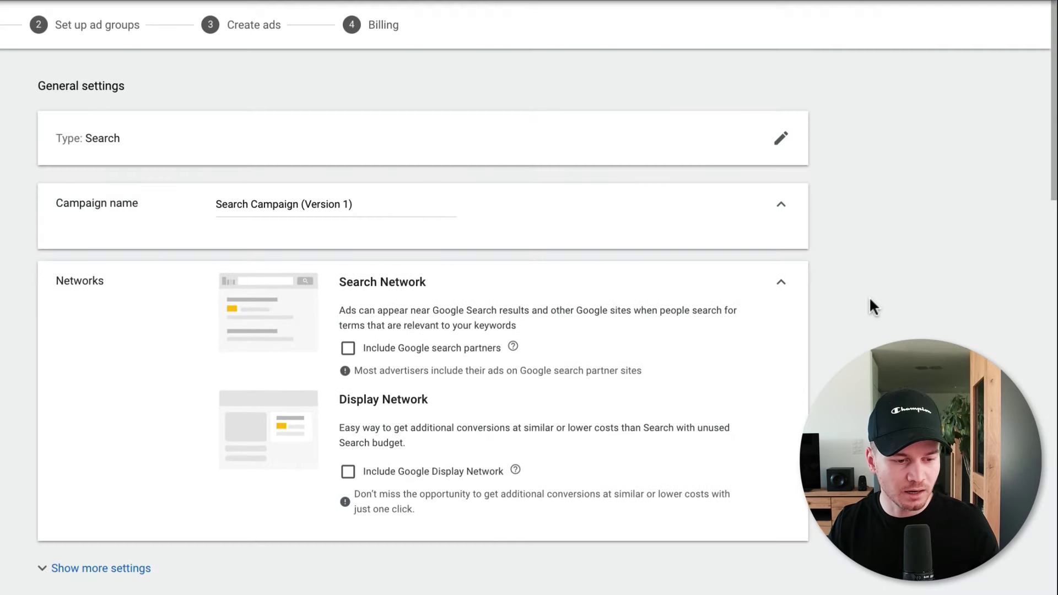
# - Expand the additional campaign settings and review the start and end dates and the ad schedule
pyautogui.scroll(-5, 868, 296)
pyautogui.scroll(-2, 857, 301)
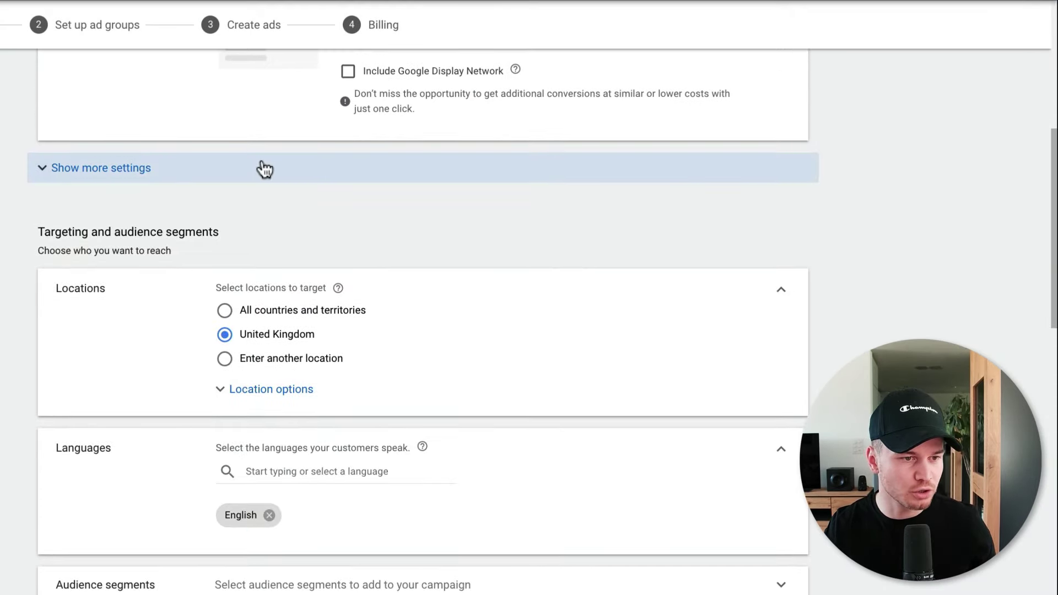
pyautogui.click(150, 172)
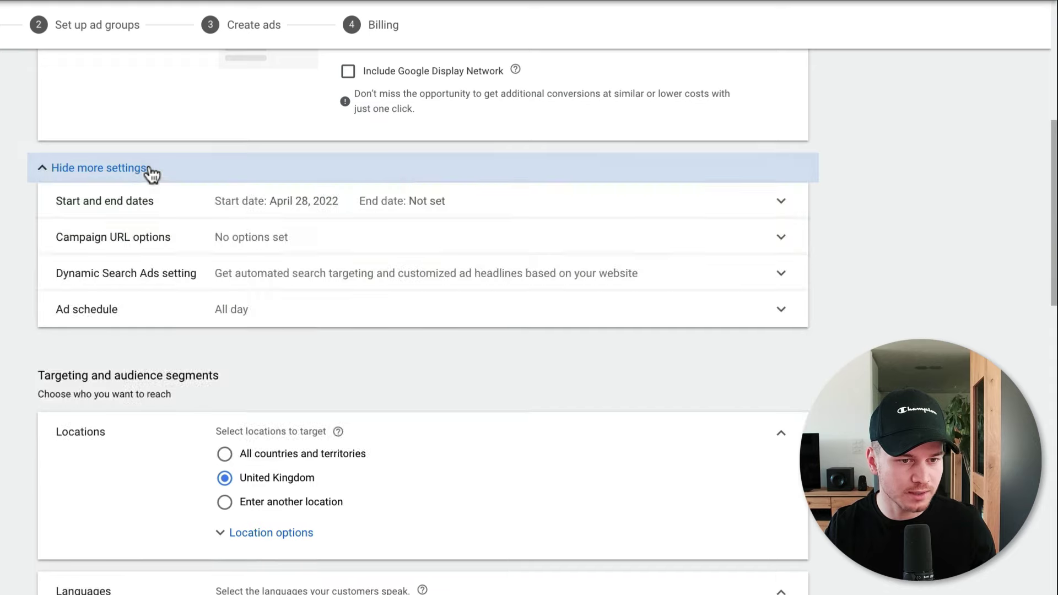
pyautogui.click(671, 212)
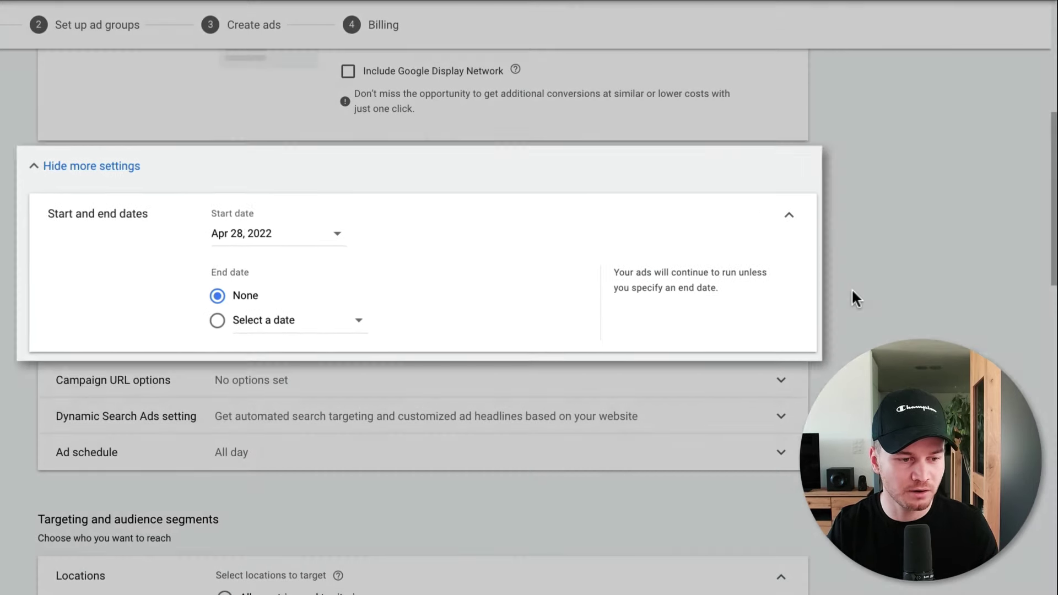
pyautogui.scroll(-3, 851, 289)
pyautogui.click(768, 263)
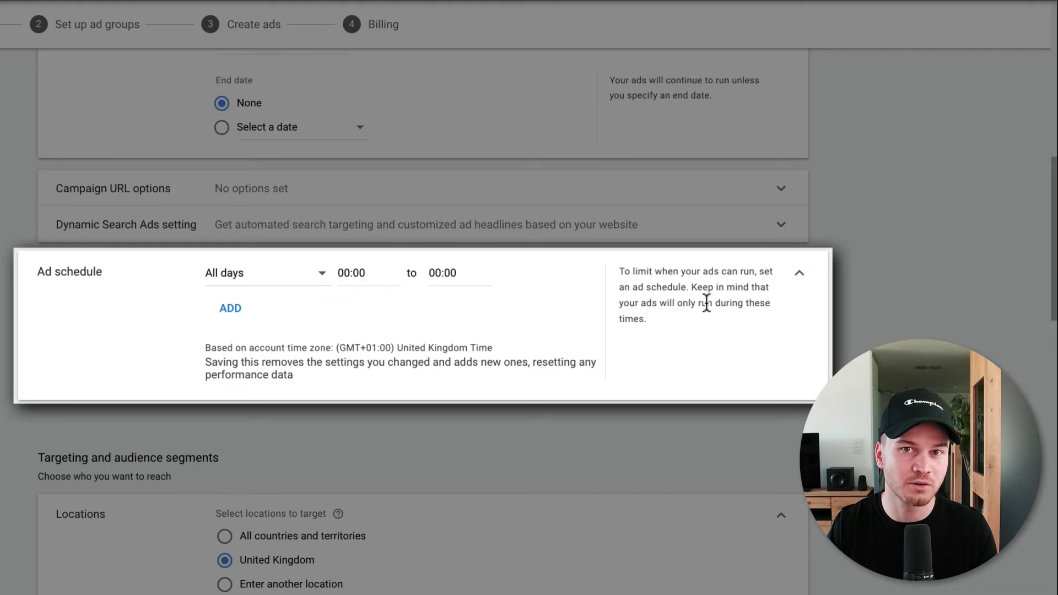
# - Target the United States as the campaign's location instead of the United Kingdom
pyautogui.scroll(-6, 931, 255)
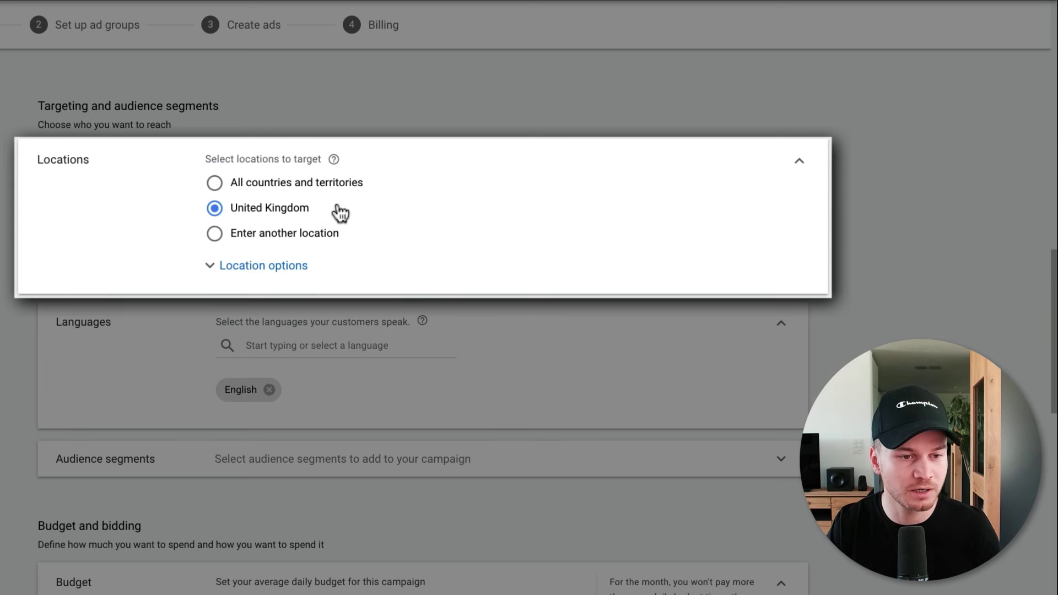
pyautogui.click(215, 235)
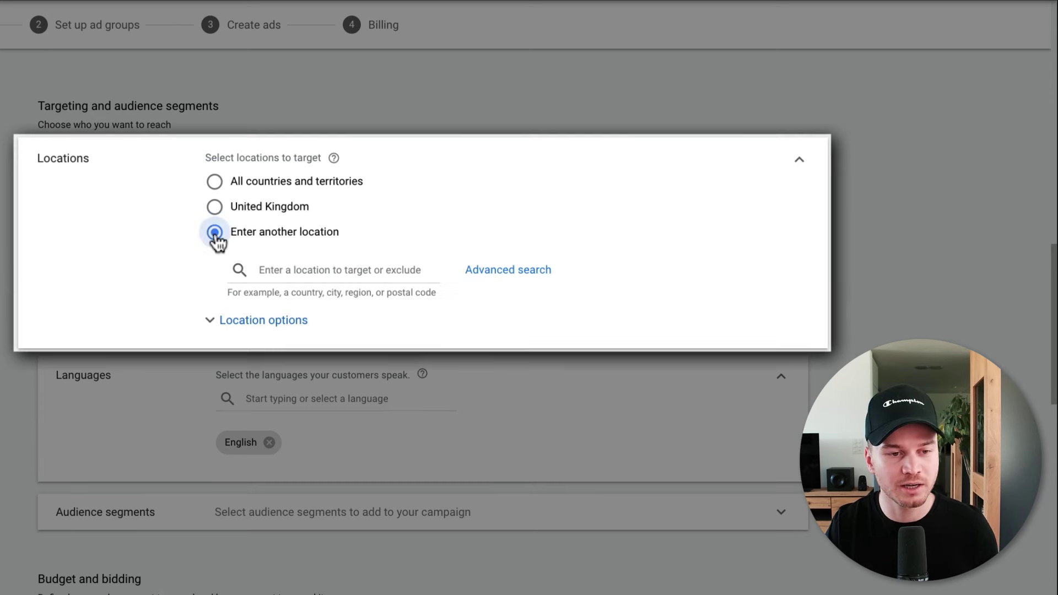
pyautogui.click(304, 264)
pyautogui.write('united states')
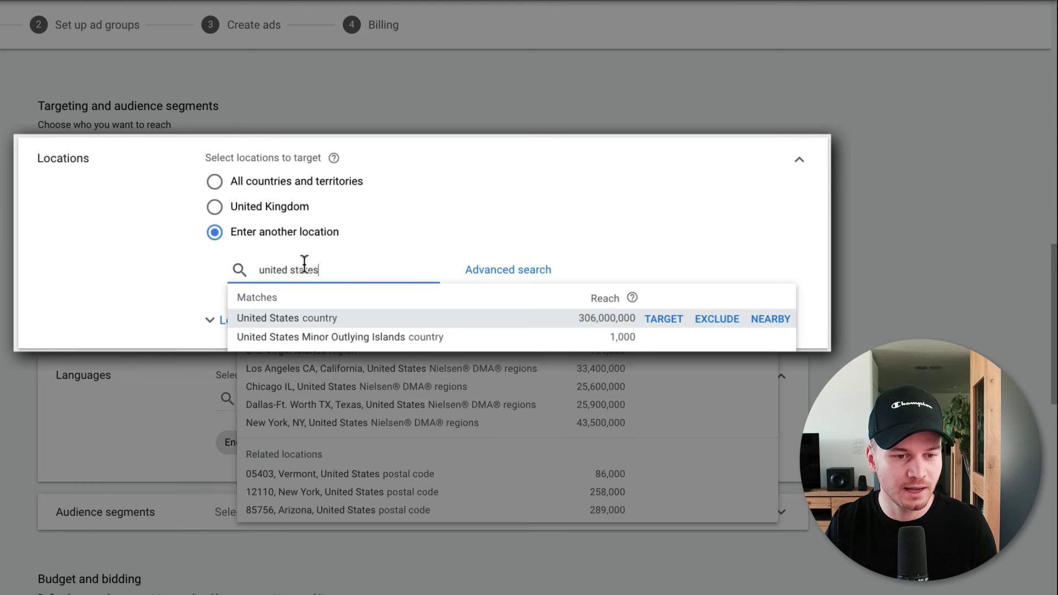
pyautogui.click(324, 318)
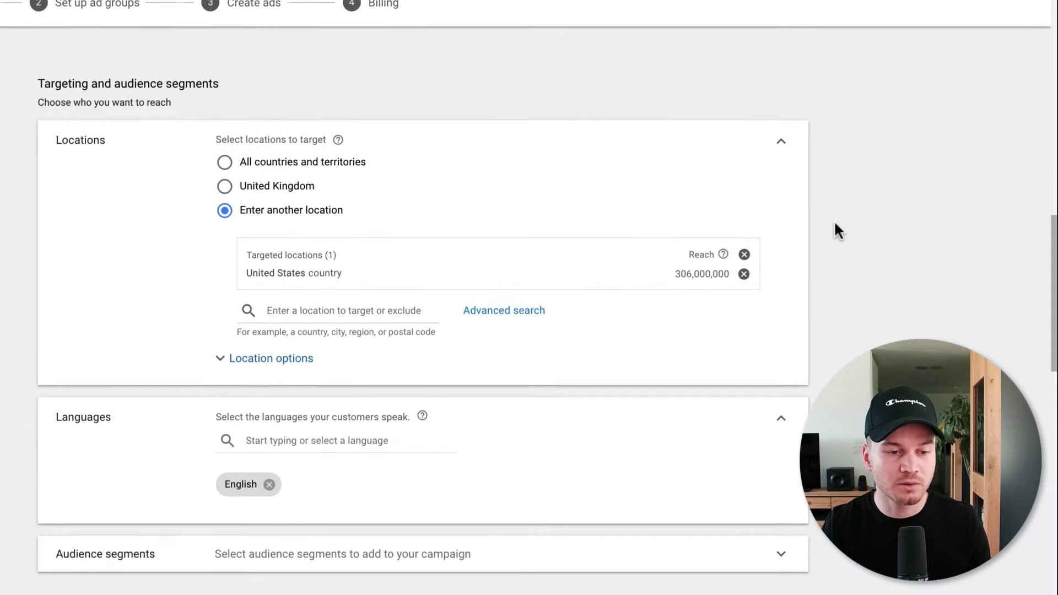
# - Set the location target option to "Presence: People in or regularly in your targeted locations"
pyautogui.click(218, 358)
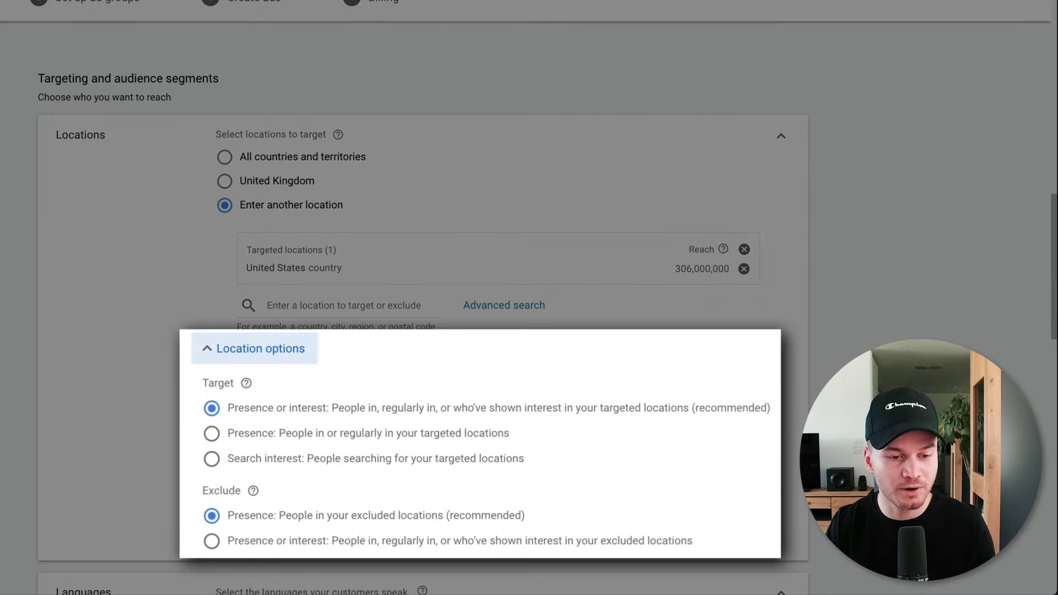
pyautogui.click(209, 434)
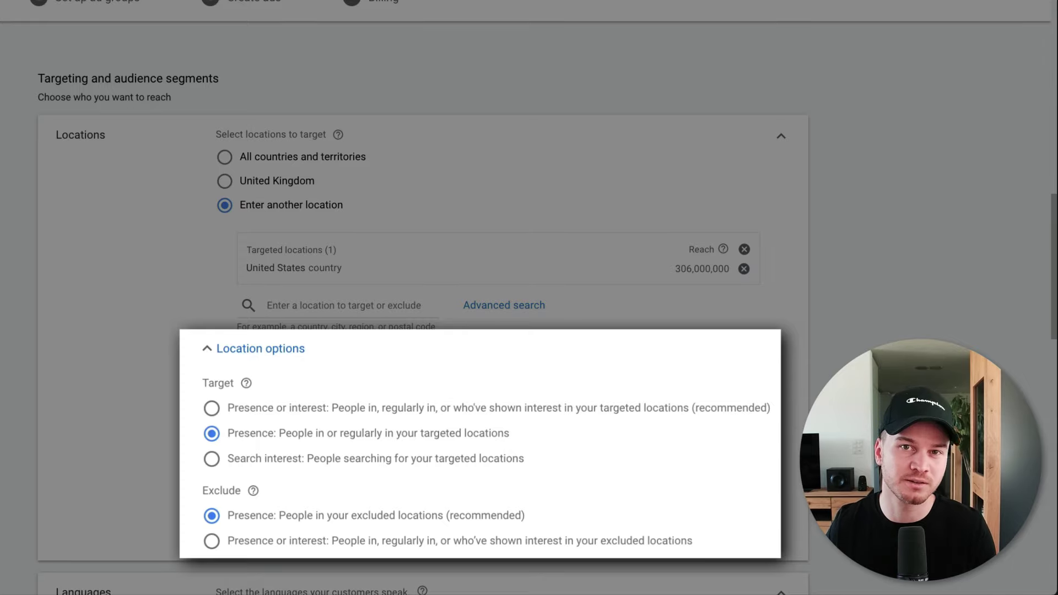
# - Set the campaign's average daily budget to 10 in US Dollar (USD $)
pyautogui.scroll(1, 186, 437)
pyautogui.scroll(-6, 187, 437)
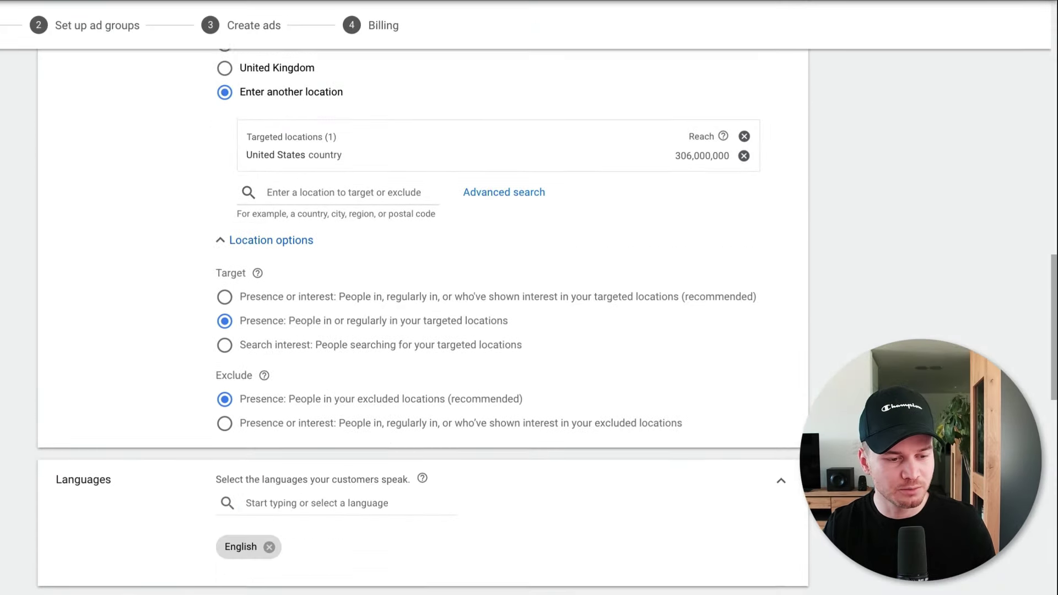
pyautogui.scroll(-1, 418, 319)
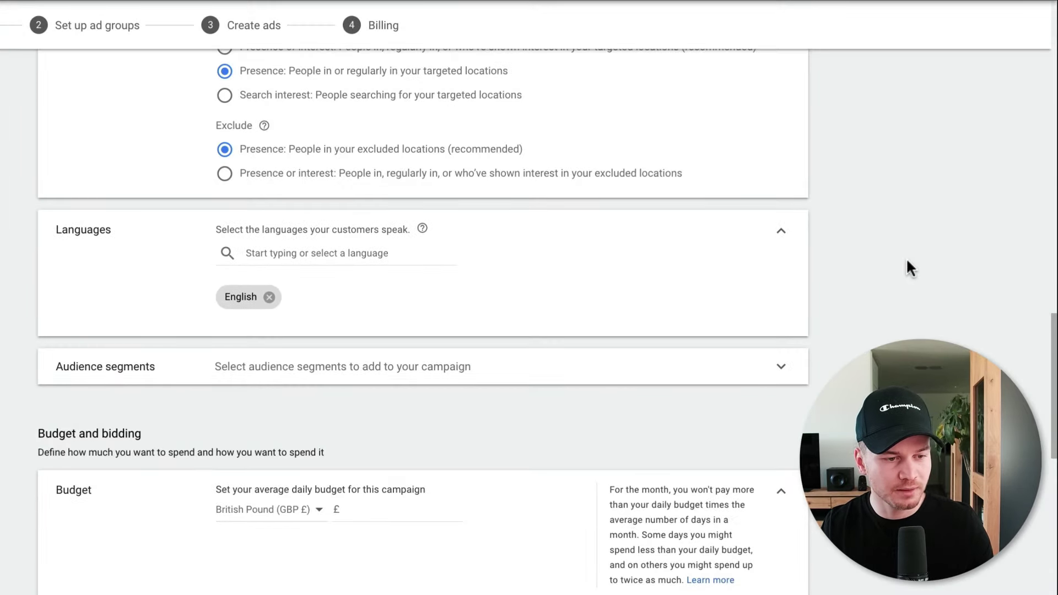
pyautogui.scroll(-5, 906, 261)
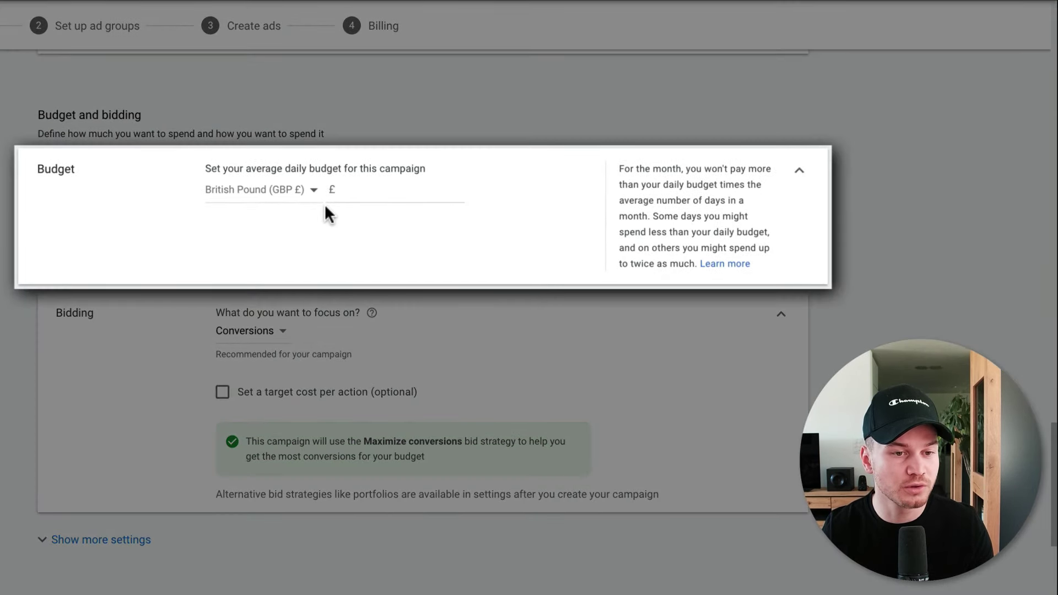
pyautogui.click(297, 193)
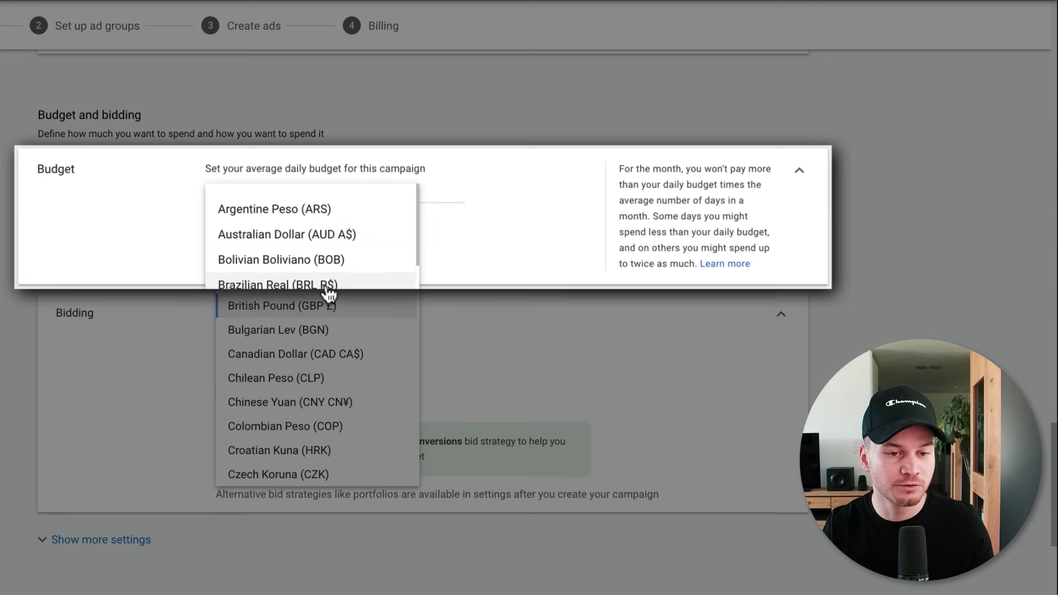
pyautogui.scroll(-15, 325, 289)
pyautogui.scroll(-2, 327, 297)
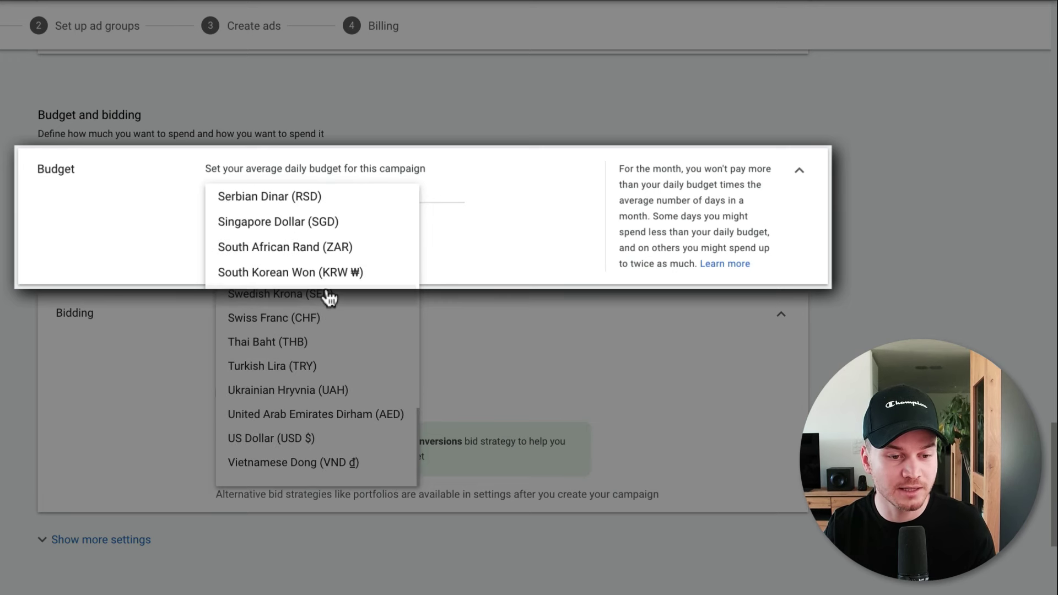
pyautogui.click(263, 440)
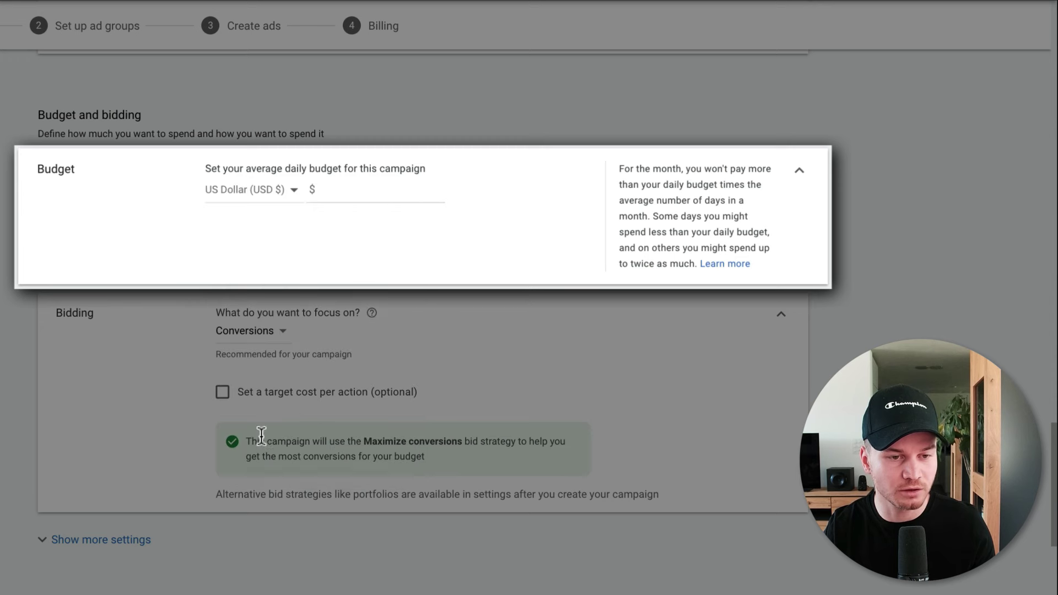
pyautogui.click(337, 189)
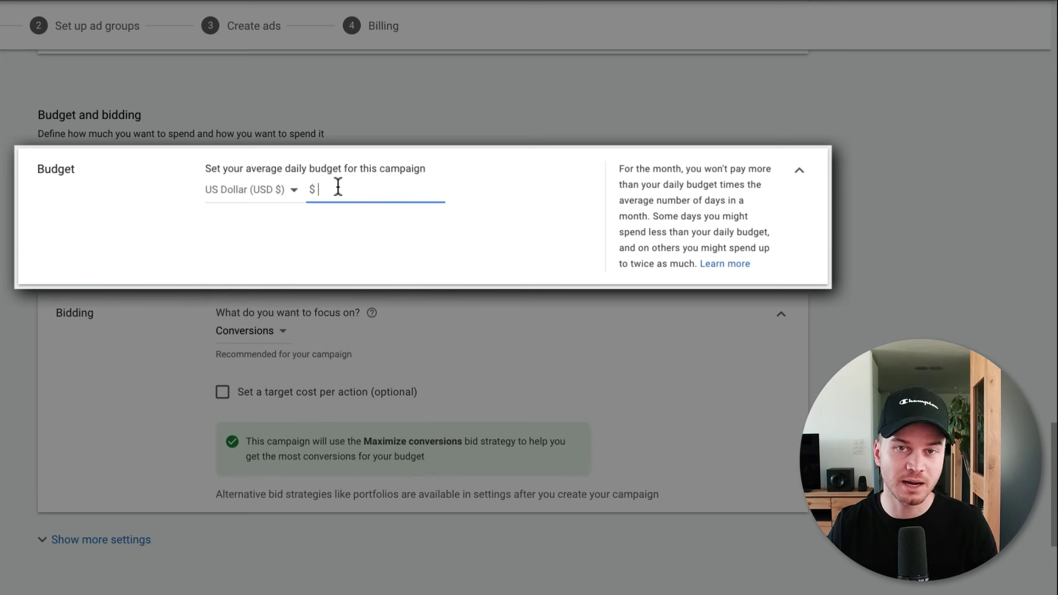
pyautogui.write('10')
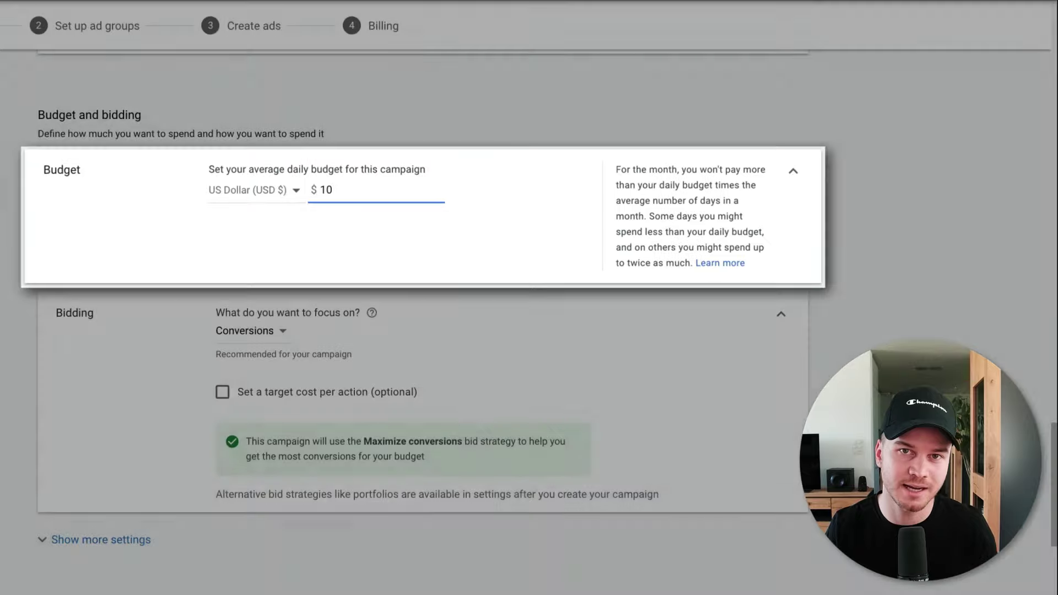
pyautogui.click(898, 239)
# - Focus the bidding on clicks and set a maximum CPC bid limit of $2.00
pyautogui.scroll(-2, 897, 231)
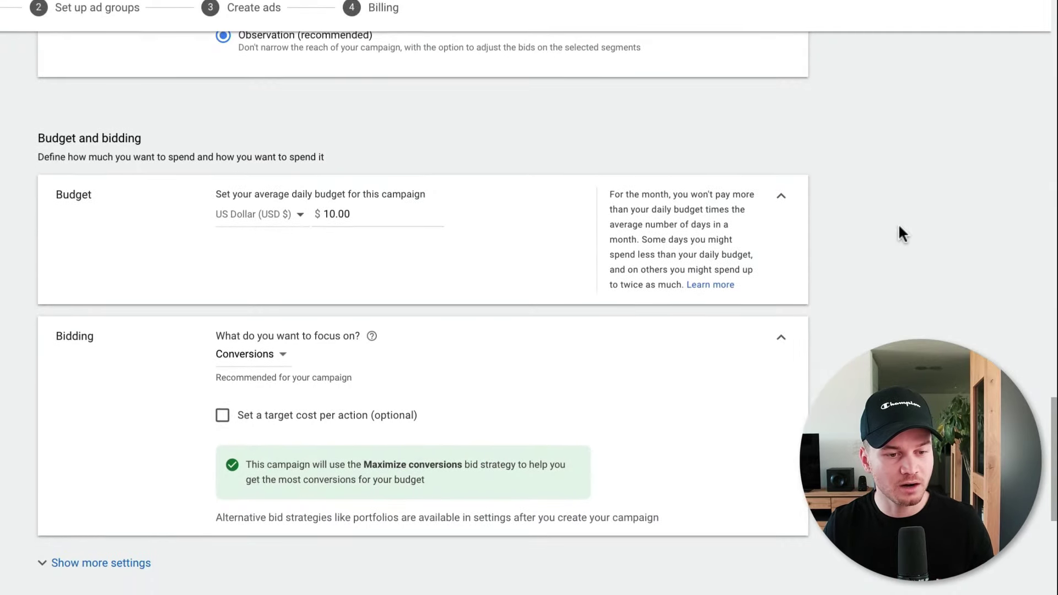
pyautogui.scroll(-1, 898, 218)
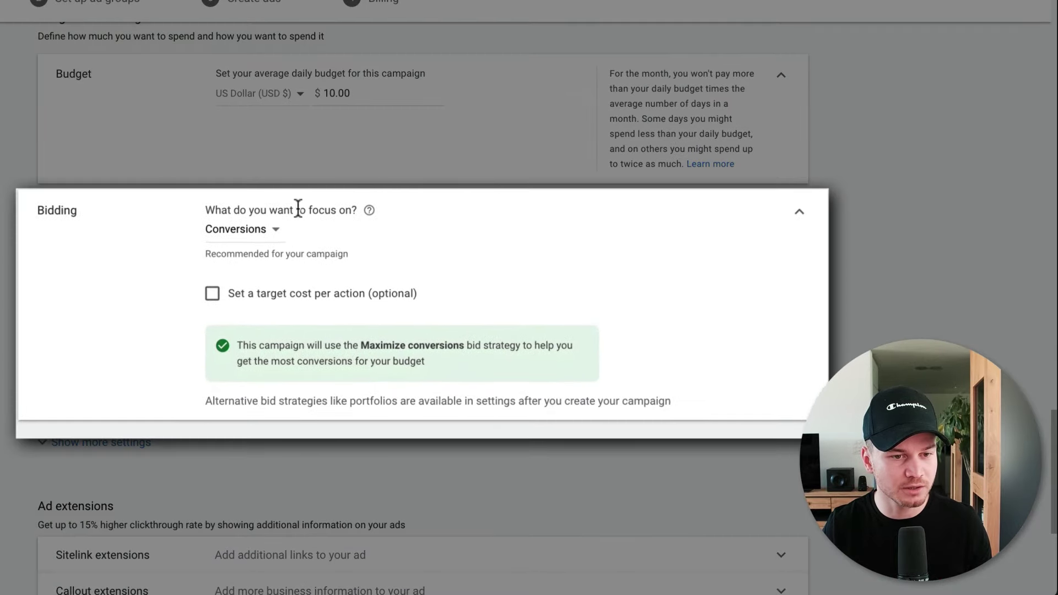
pyautogui.click(277, 231)
pyautogui.click(248, 347)
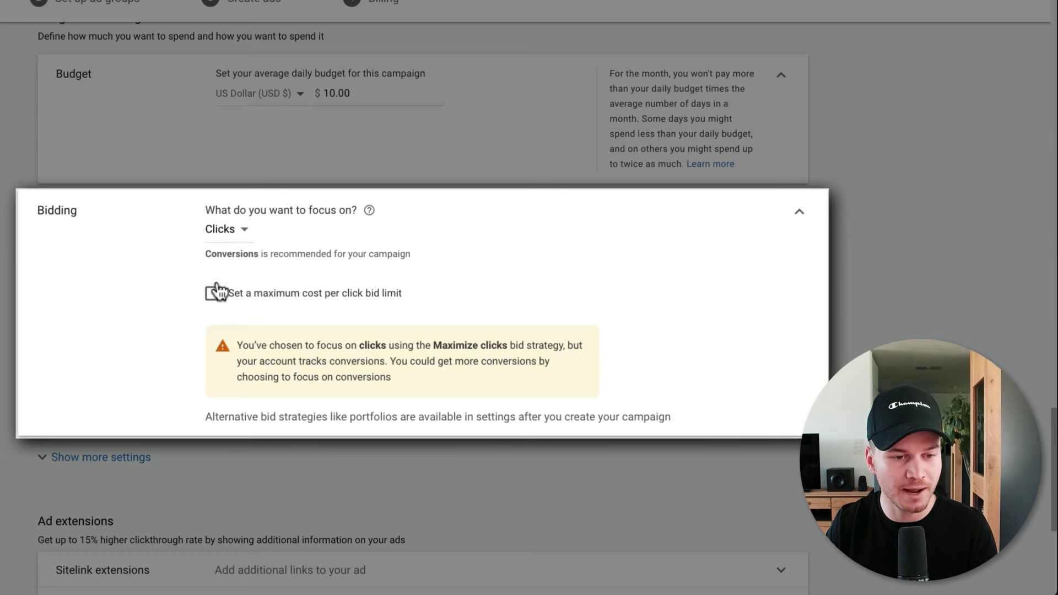
pyautogui.click(212, 293)
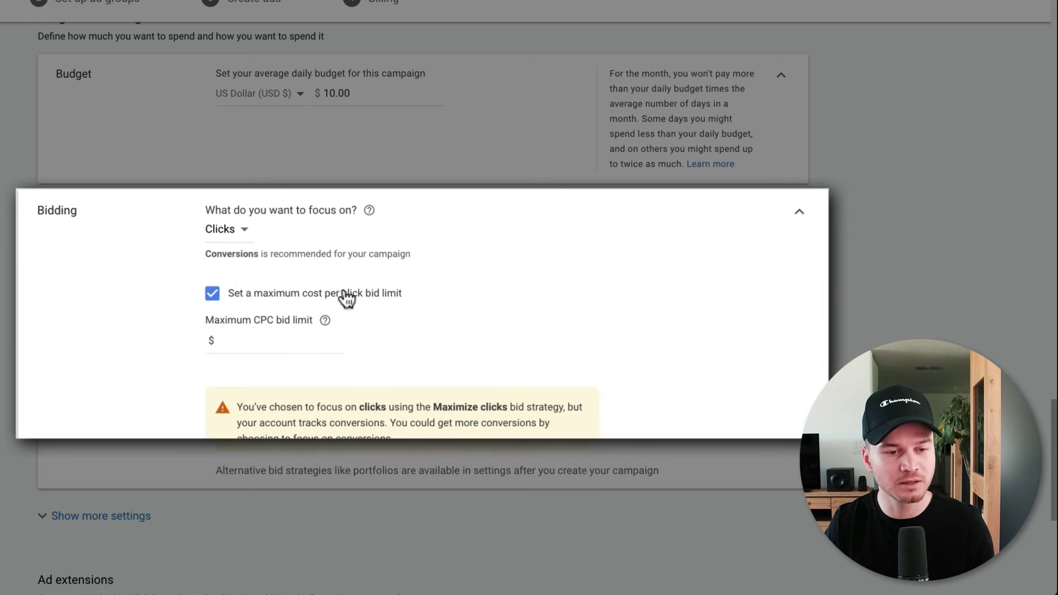
pyautogui.scroll(-1, 314, 284)
pyautogui.click(269, 273)
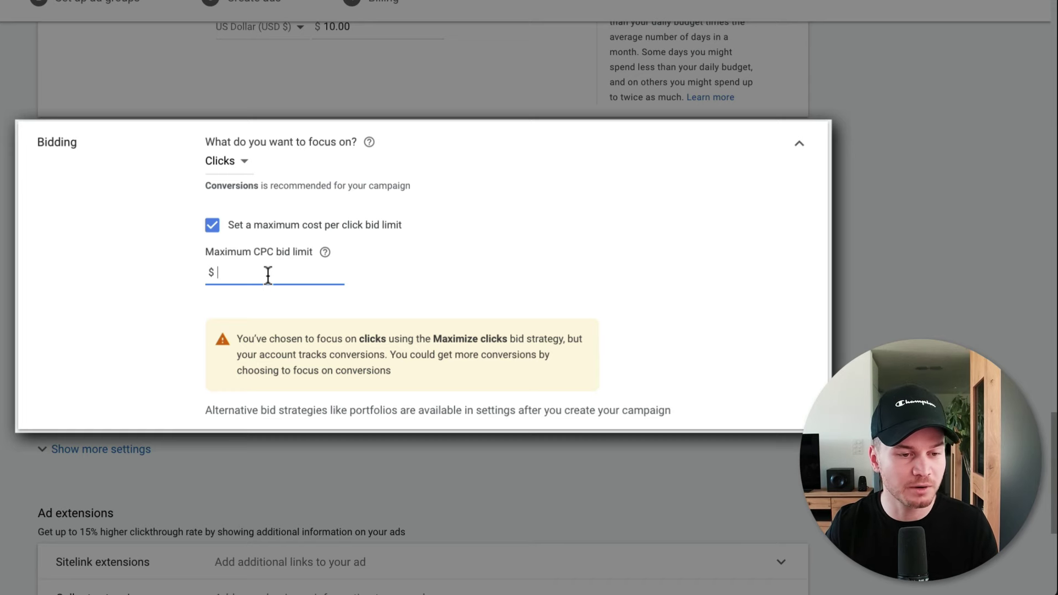
pyautogui.write('2')
pyautogui.click(484, 264)
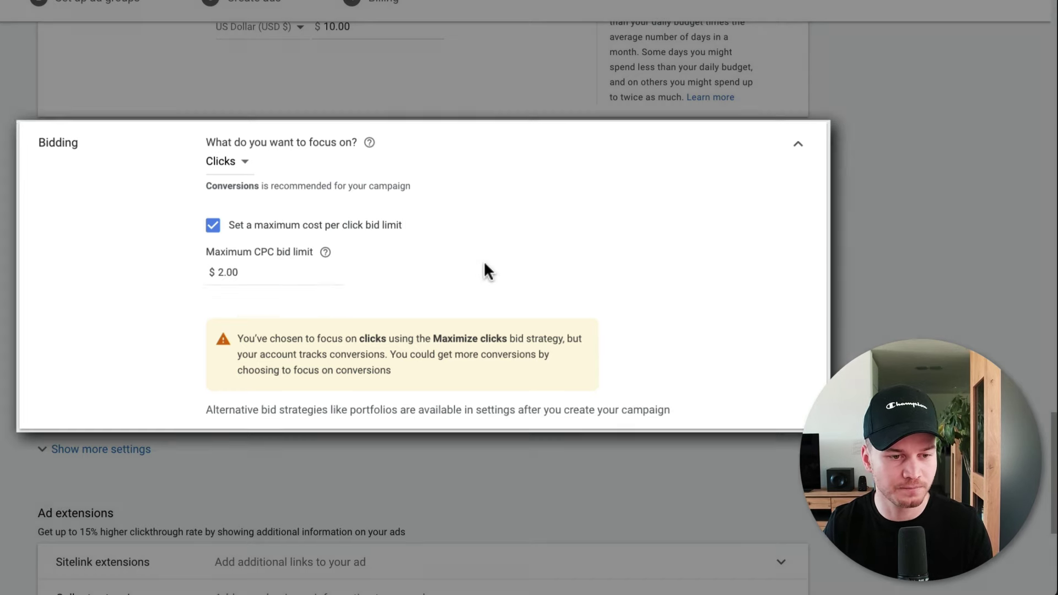
# - Examine the campaign's ad extension options, including the sitelink extension fields and the list of additional extension types
pyautogui.scroll(-6, 940, 262)
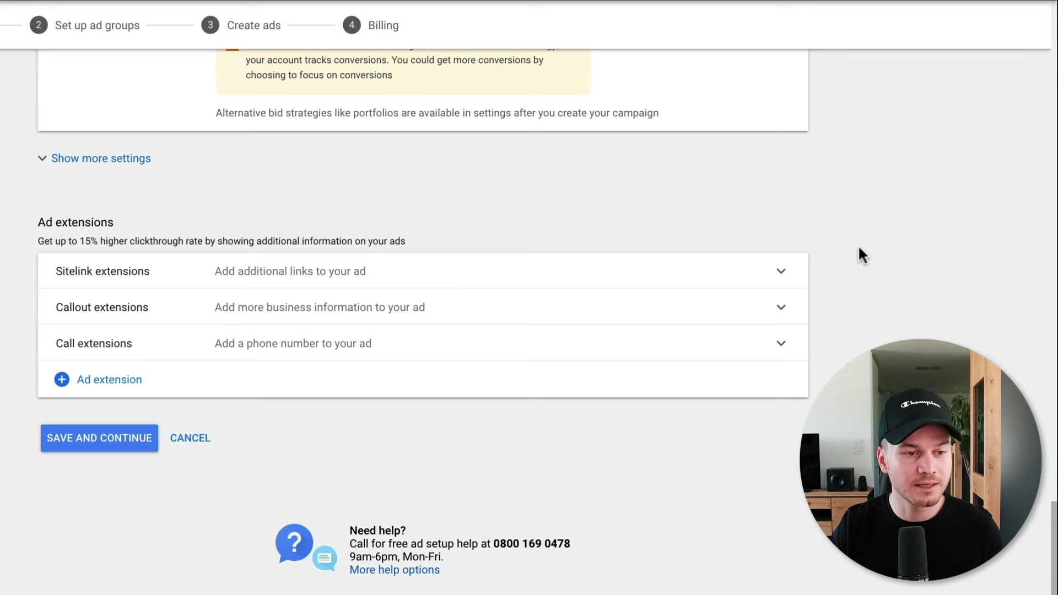
pyautogui.click(769, 268)
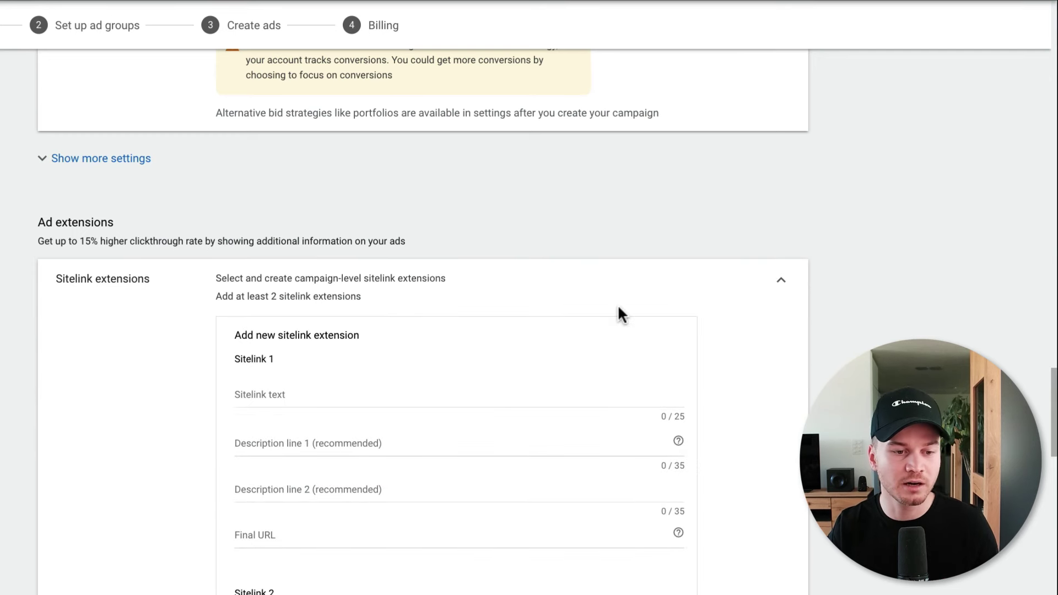
pyautogui.scroll(-2, 618, 309)
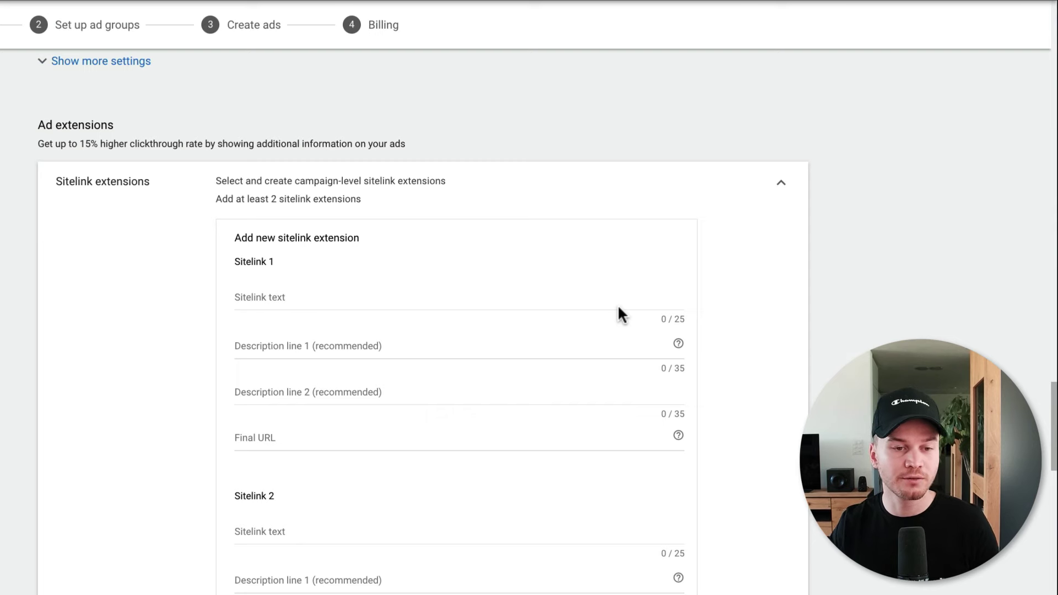
pyautogui.click(779, 189)
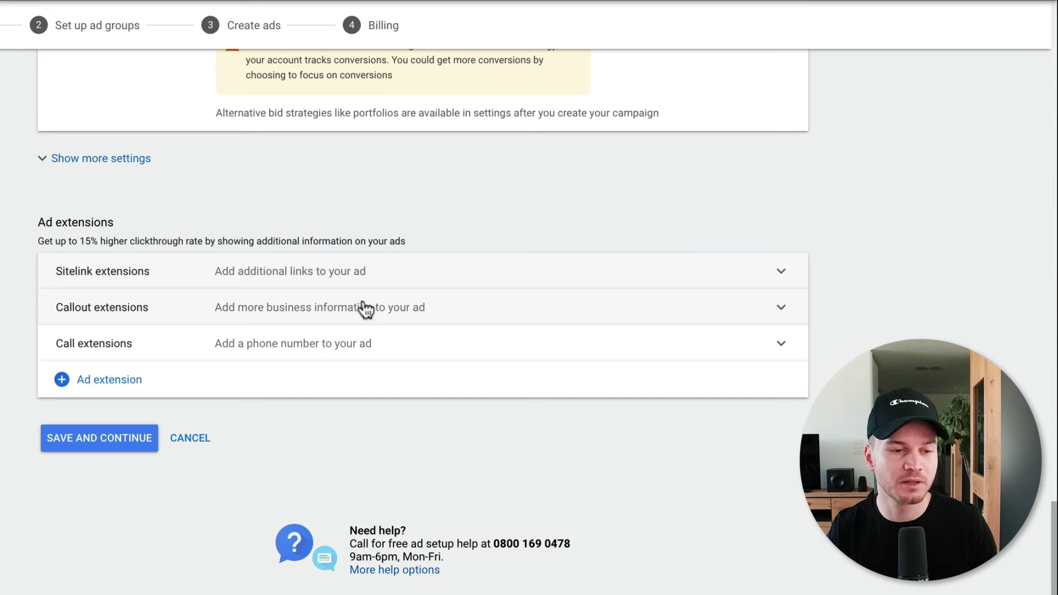
pyautogui.click(82, 380)
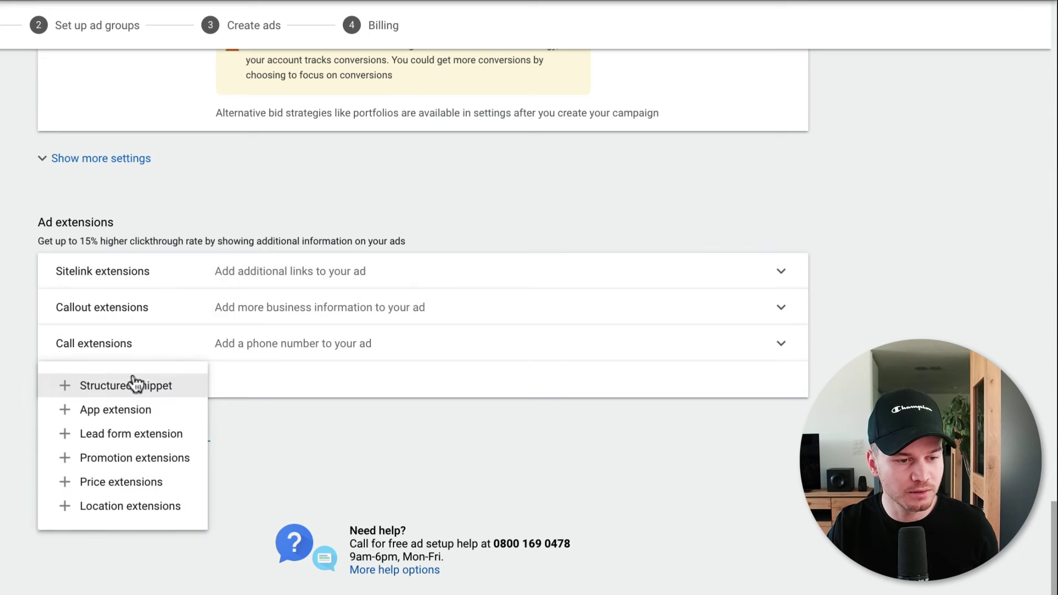
pyautogui.click(268, 410)
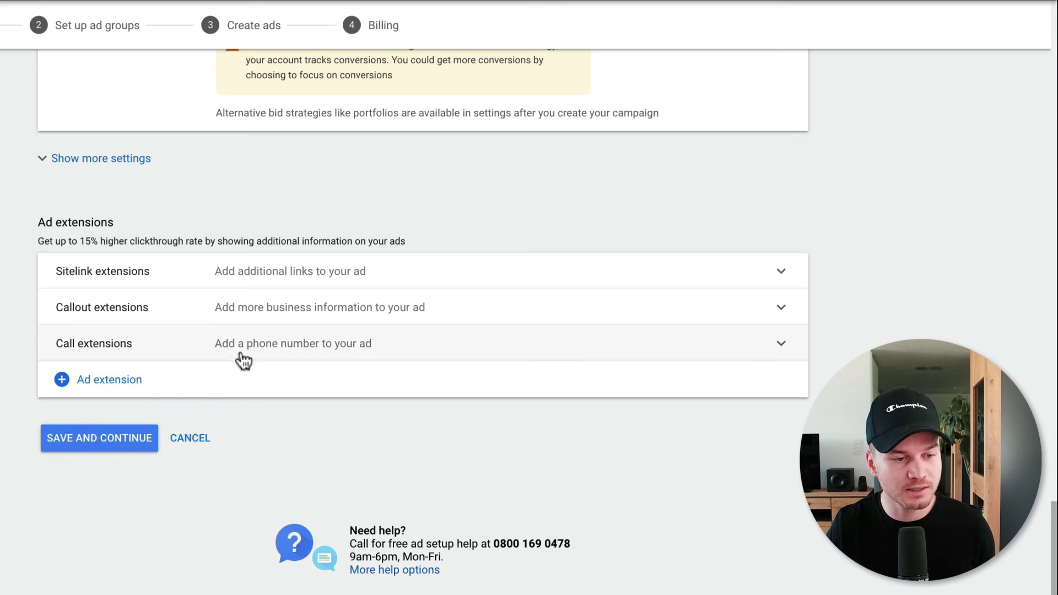
pyautogui.click(70, 383)
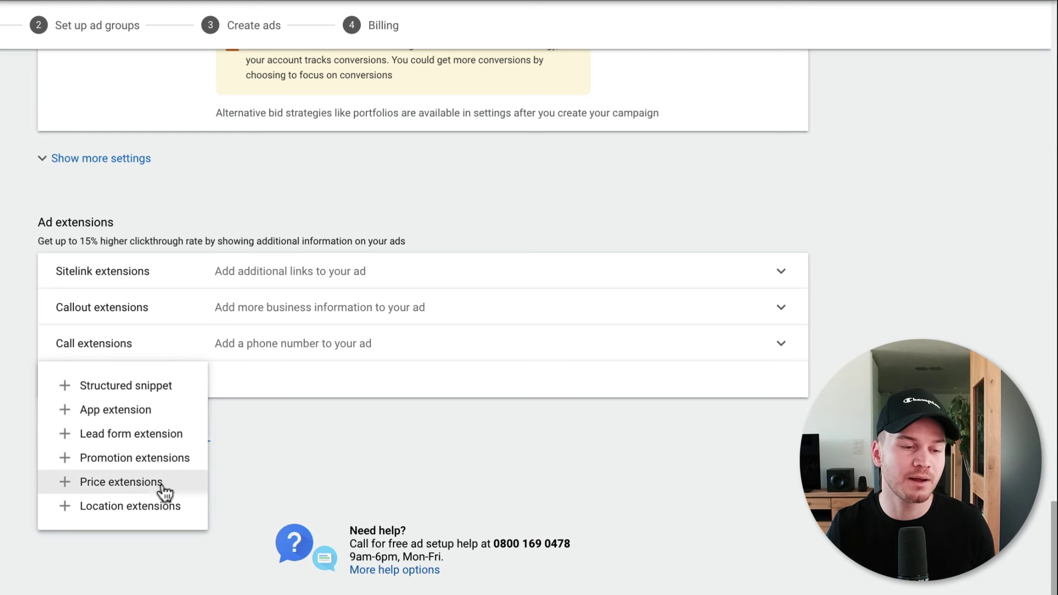
pyautogui.click(408, 440)
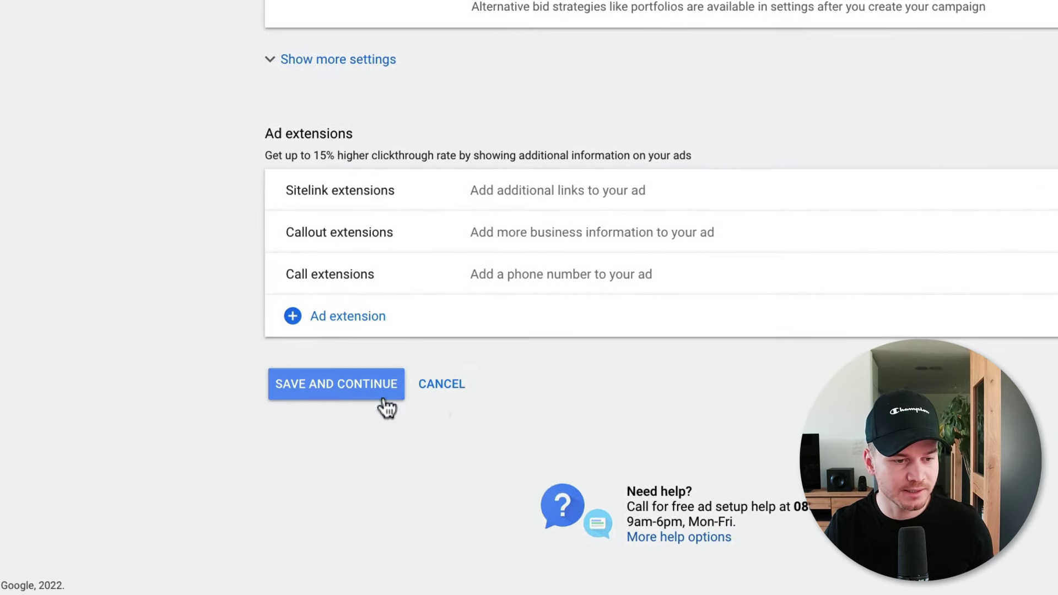
# - Save the campaign settings without extensions and name the first ad group "website + responsive"
pyautogui.click(354, 395)
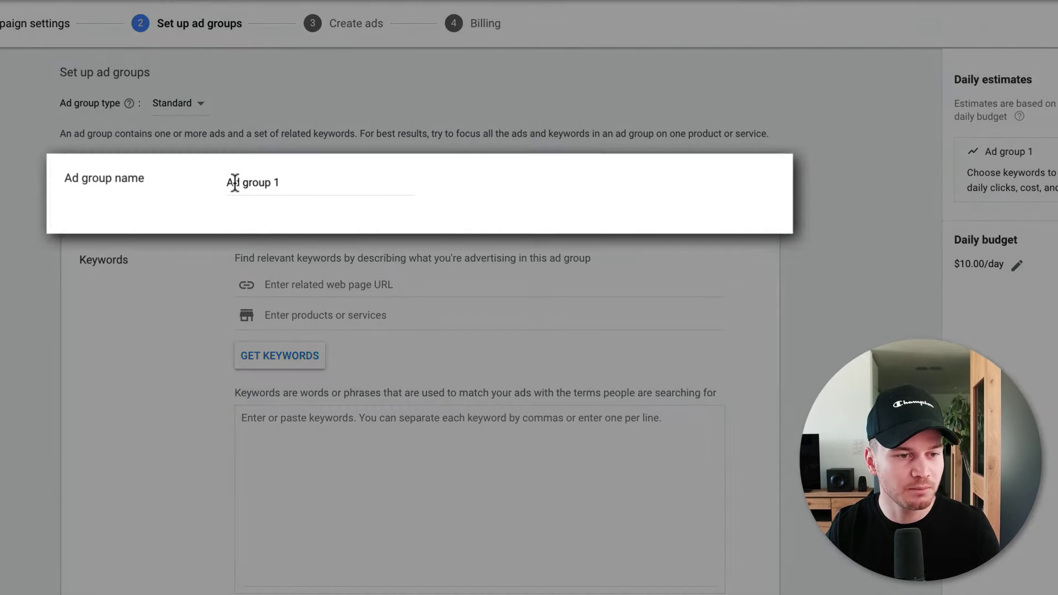
pyautogui.moveTo(235, 183); pyautogui.dragTo(301, 183)
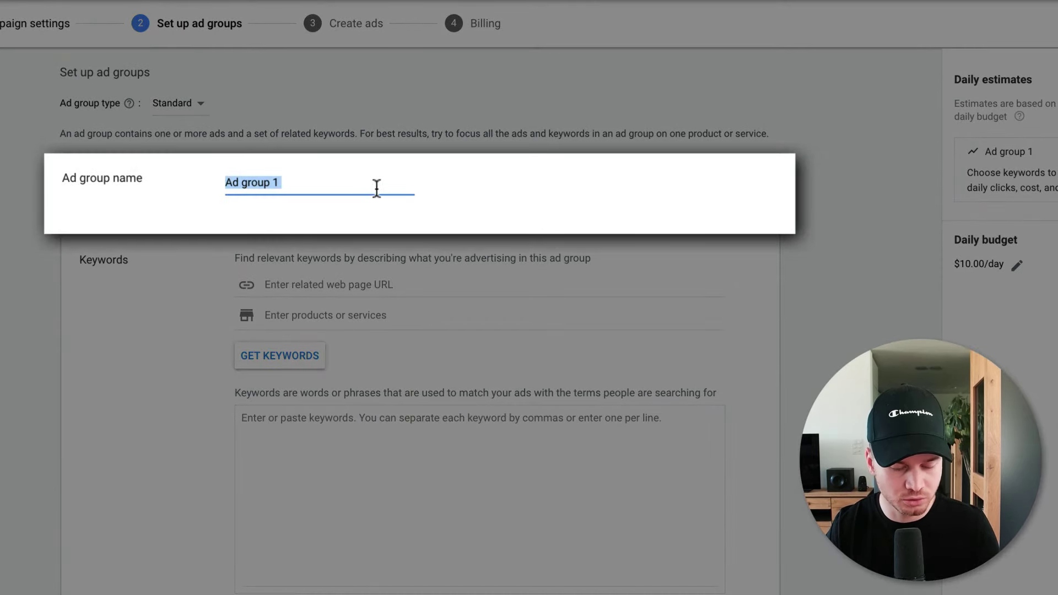
pyautogui.write('website + responsive')
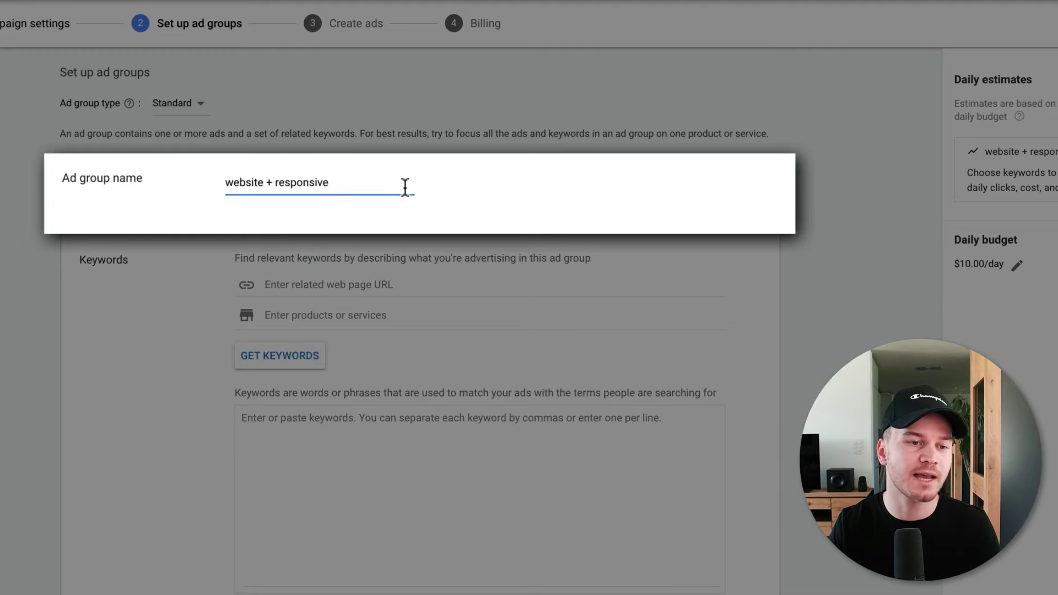
# - Generate keyword suggestions for the ad group from the product or service "responsive website development"
pyautogui.scroll(-2, 880, 295)
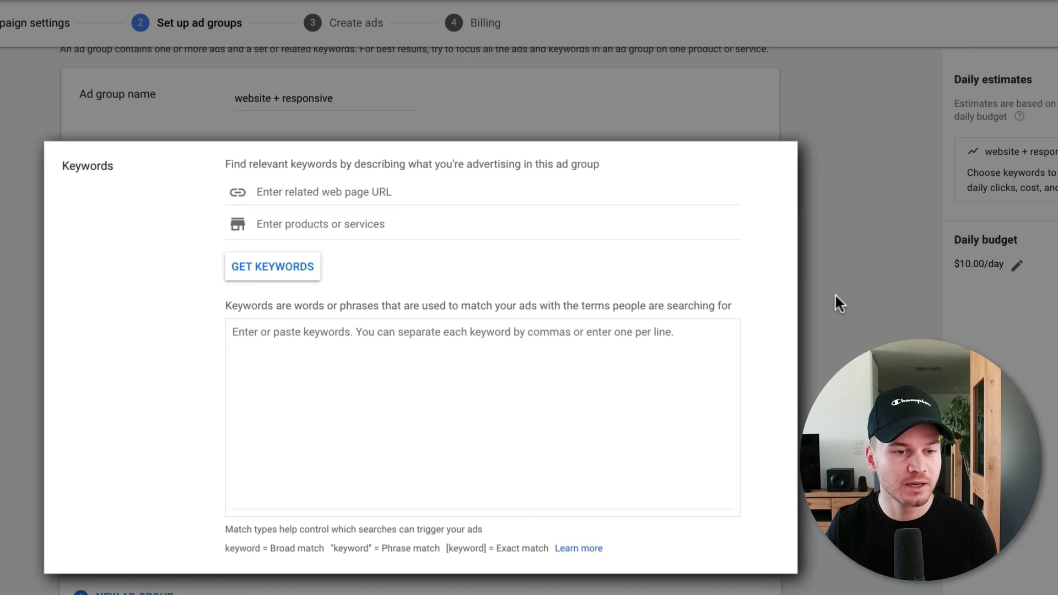
pyautogui.click(323, 224)
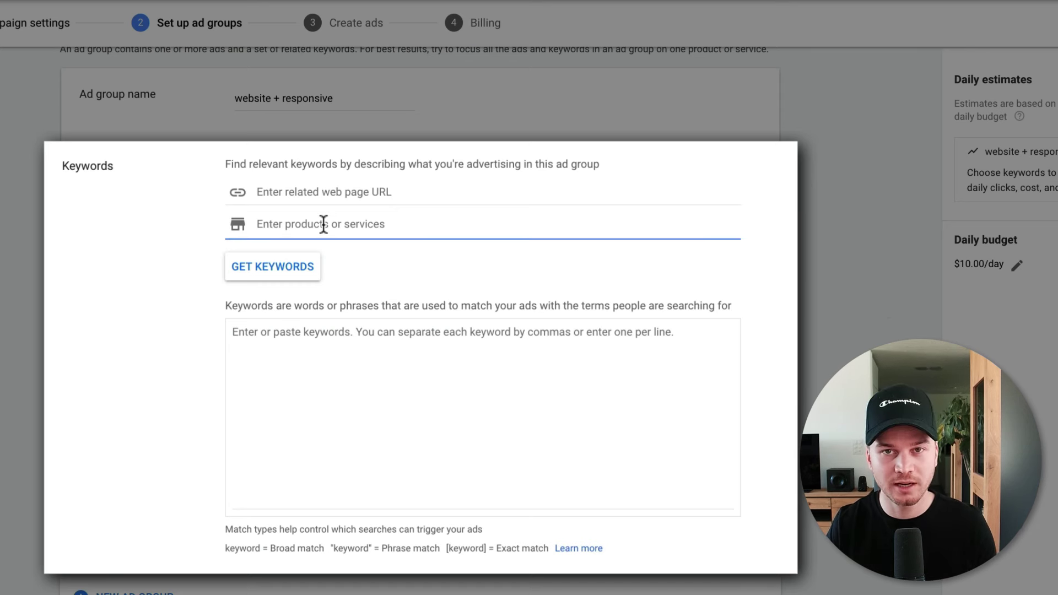
pyautogui.write('responsive website development')
pyautogui.press('Return')
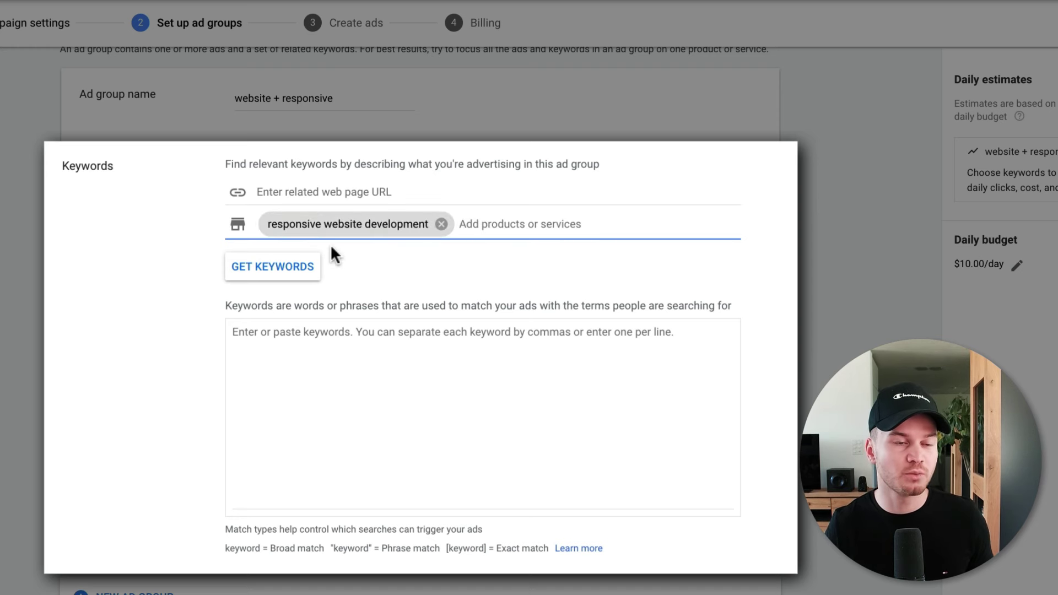
pyautogui.click(279, 268)
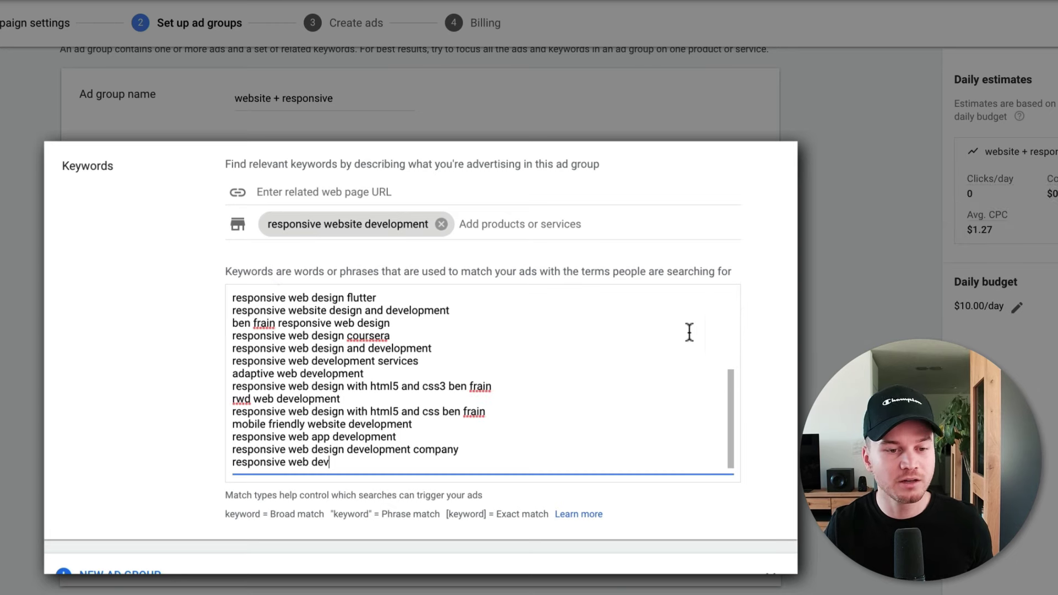
# - Trim the suggestions to the company, services, developer, application development and "responsive web dev" keywords, deleting others such as "udemy responsive web design"
pyautogui.scroll(3, 631, 388)
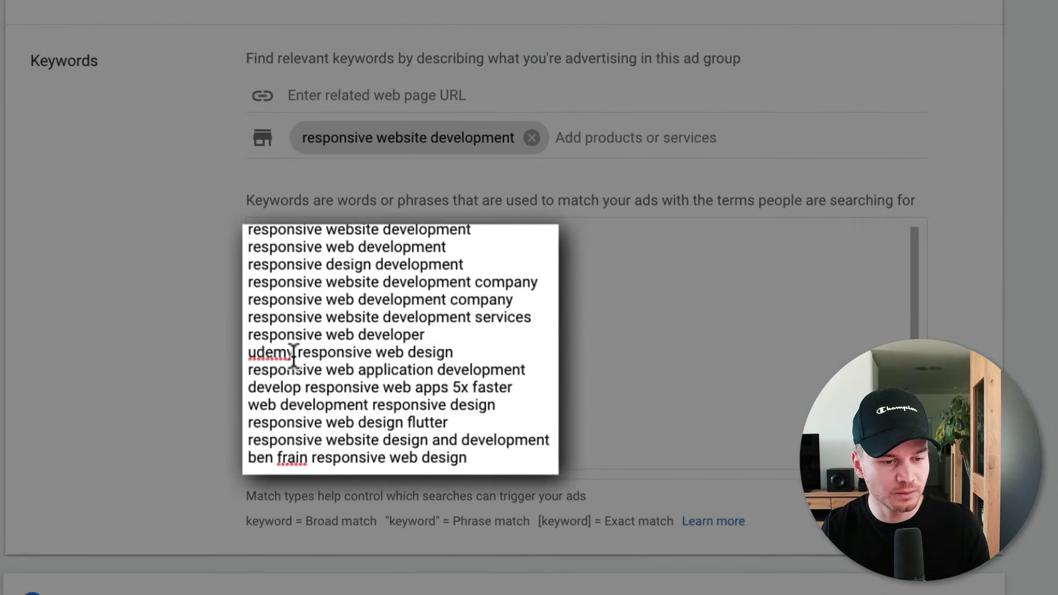
pyautogui.moveTo(245, 353); pyautogui.dragTo(460, 355)
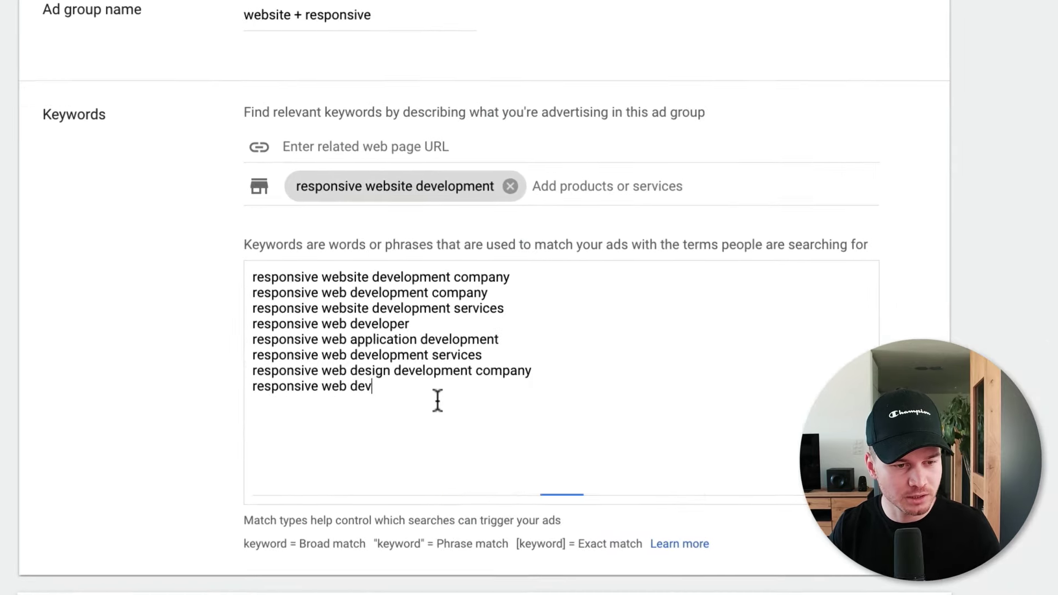
# - Copy the entire trimmed keyword list into the first word list of the Keyword Match Type Tool website
pyautogui.moveTo(383, 420); pyautogui.dragTo(258, 338)
pyautogui.moveTo(274, 292); pyautogui.dragTo(246, 275)
pyautogui.hotkey('ctrl', 'c')
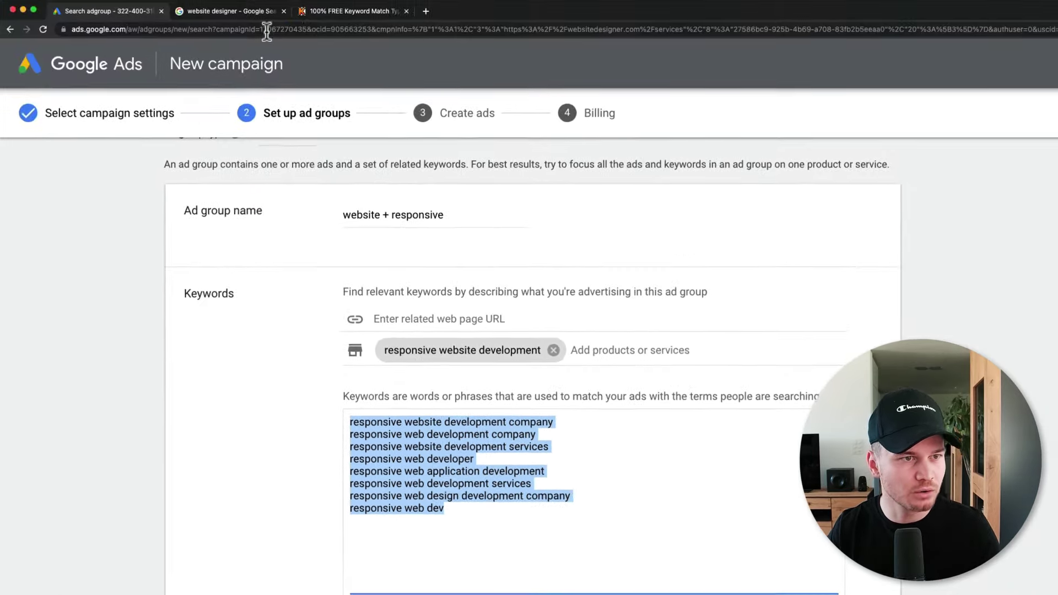
pyautogui.click(342, 13)
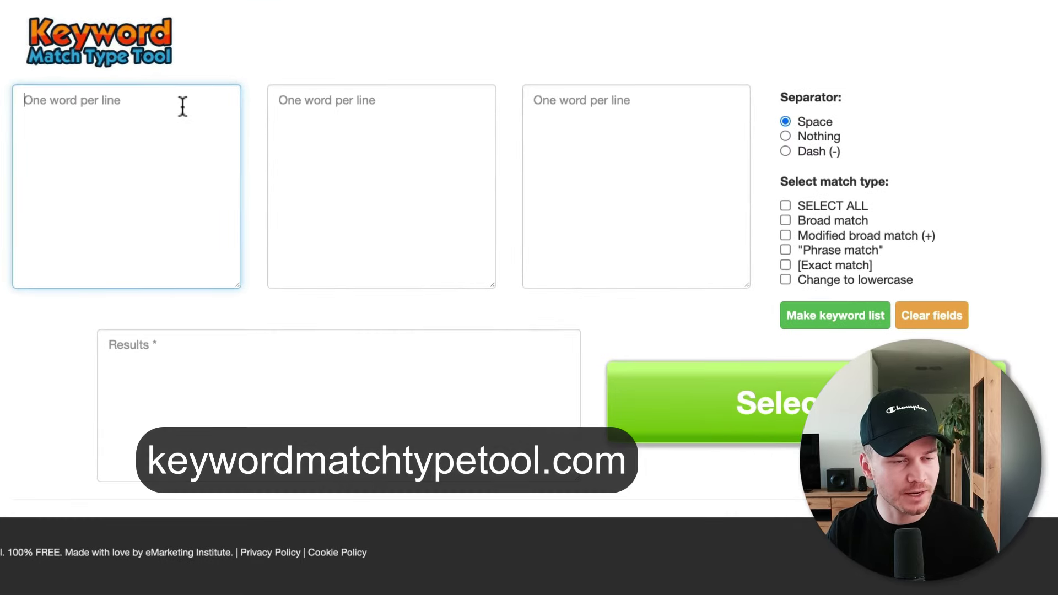
pyautogui.hotkey('ctrl', 'v')
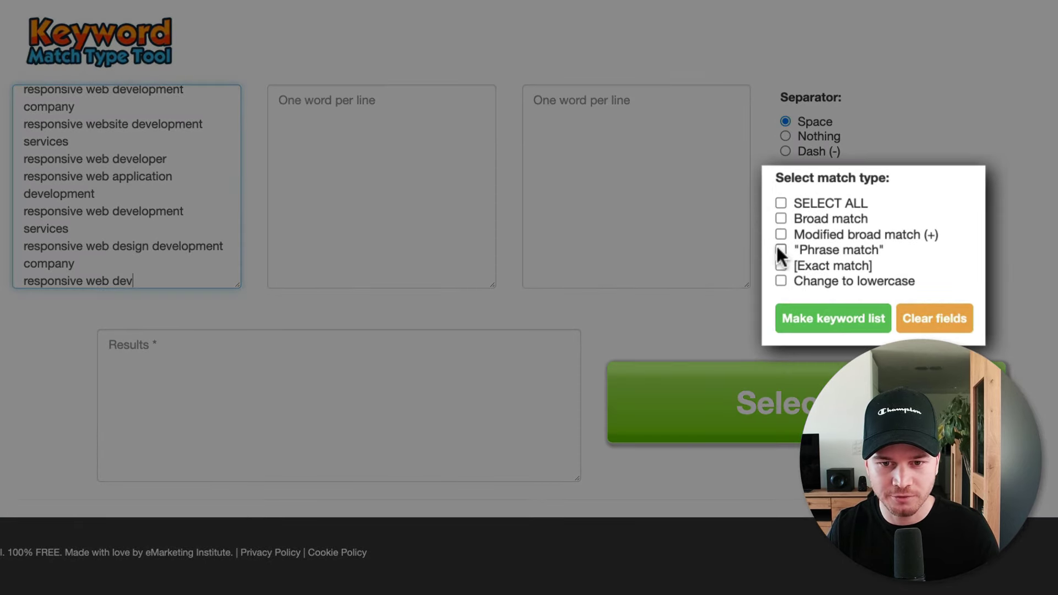
# - Make a keyword list using the "Phrase match" and [Exact match] types
pyautogui.click(781, 251)
pyautogui.click(781, 265)
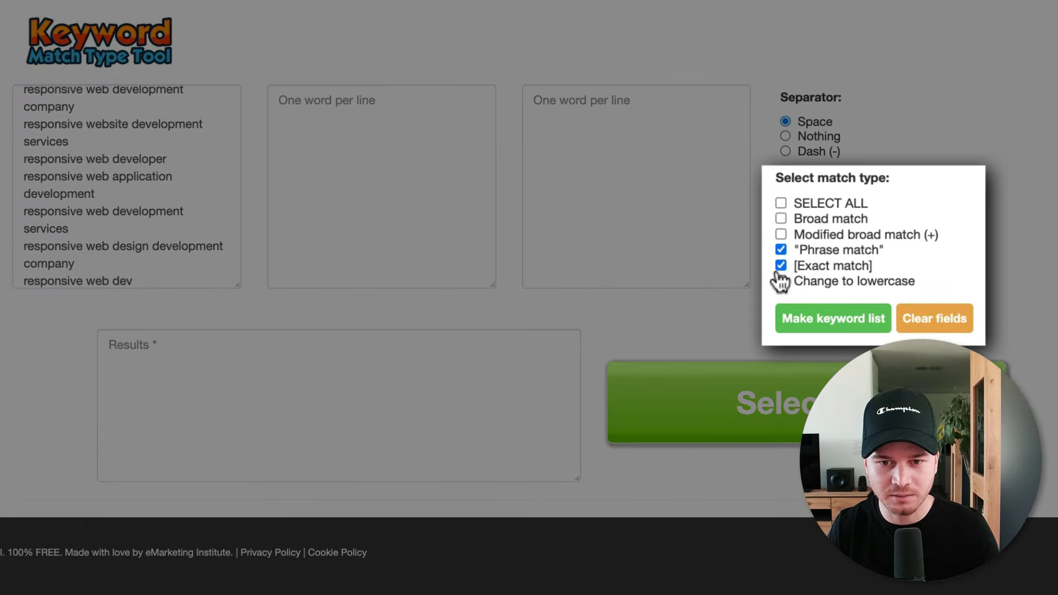
pyautogui.click(838, 320)
# - Copy all the generated keywords and replace the ad group's keyword list in Google Ads with them
pyautogui.click(349, 436)
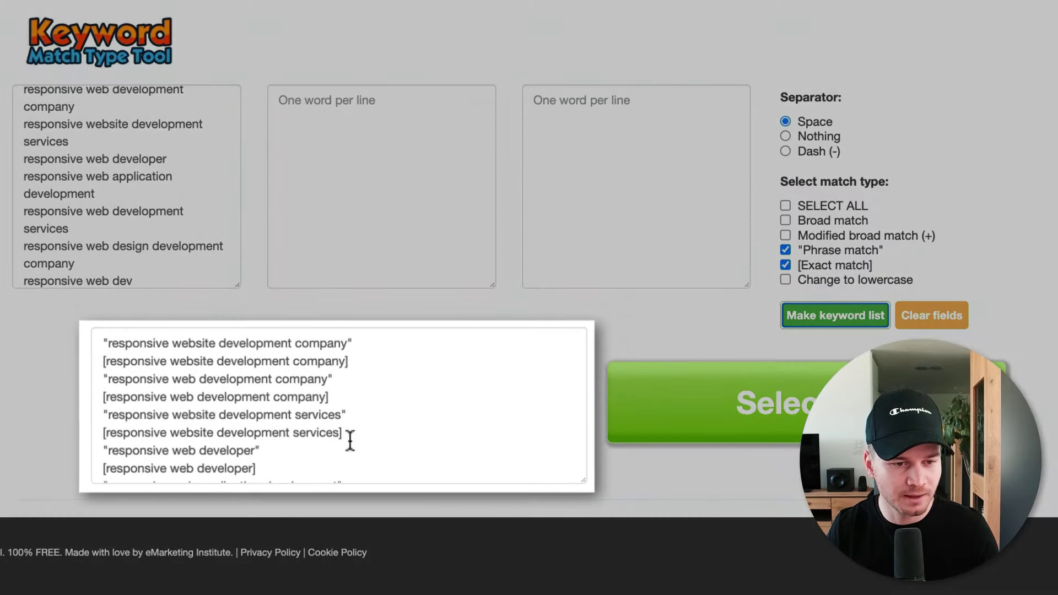
pyautogui.hotkey('ctrl', 'a')
pyautogui.hotkey('ctrl', 'c')
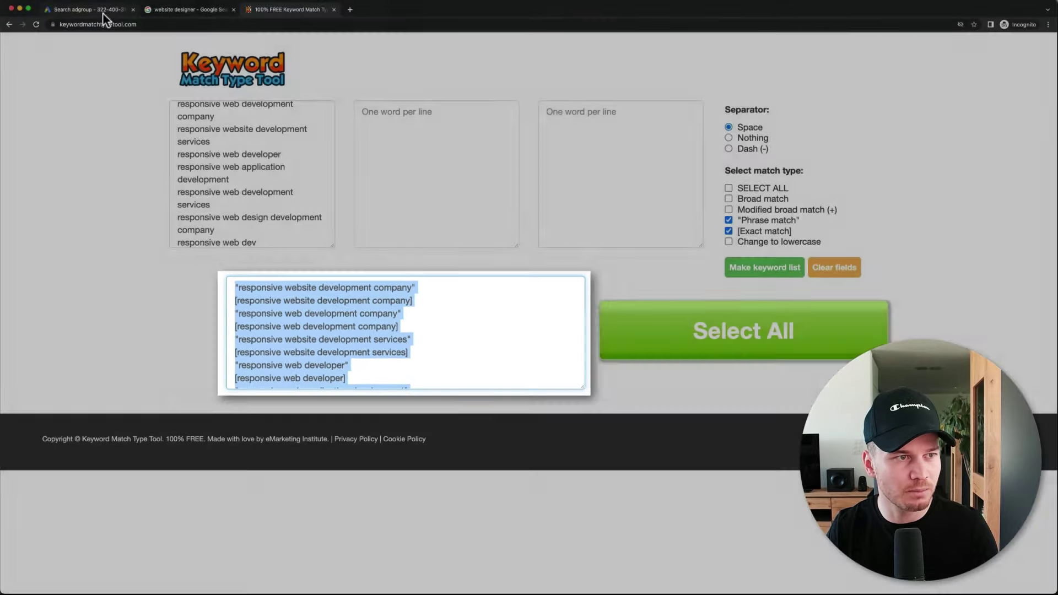
pyautogui.click(103, 12)
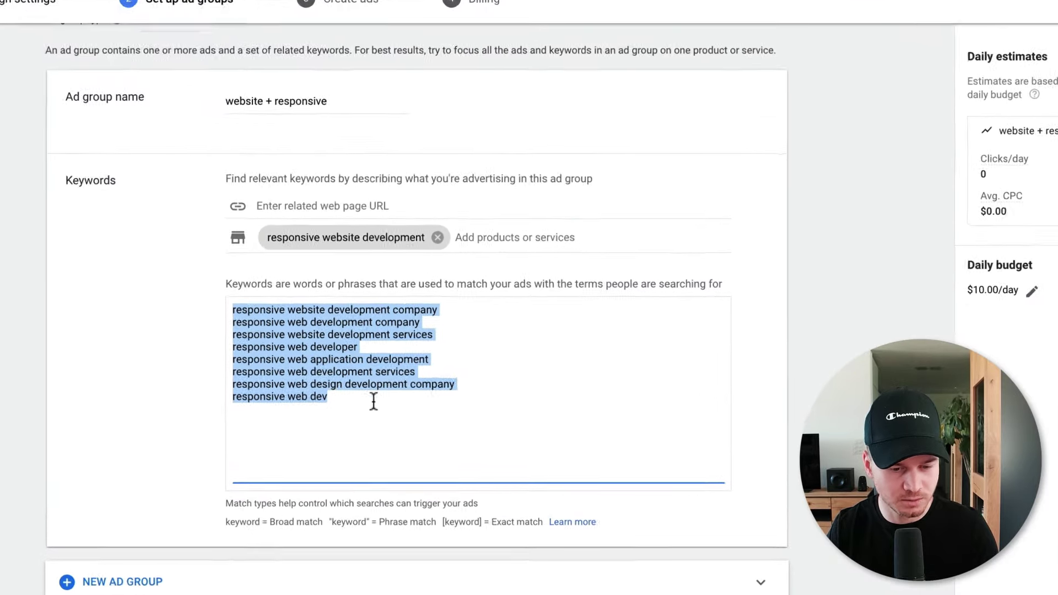
pyautogui.press('BackSpace')
pyautogui.hotkey('ctrl', 'v')
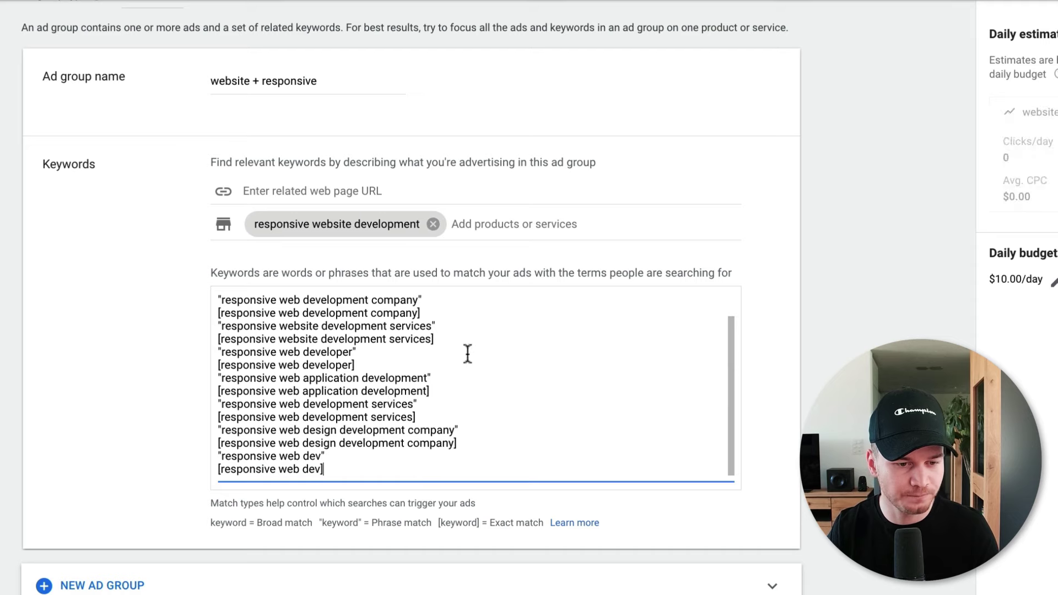
# - Delete the broad match keyword "responsive website development company", written without quotes or brackets, from the ad group's keyword list
pyautogui.press('super+plus')
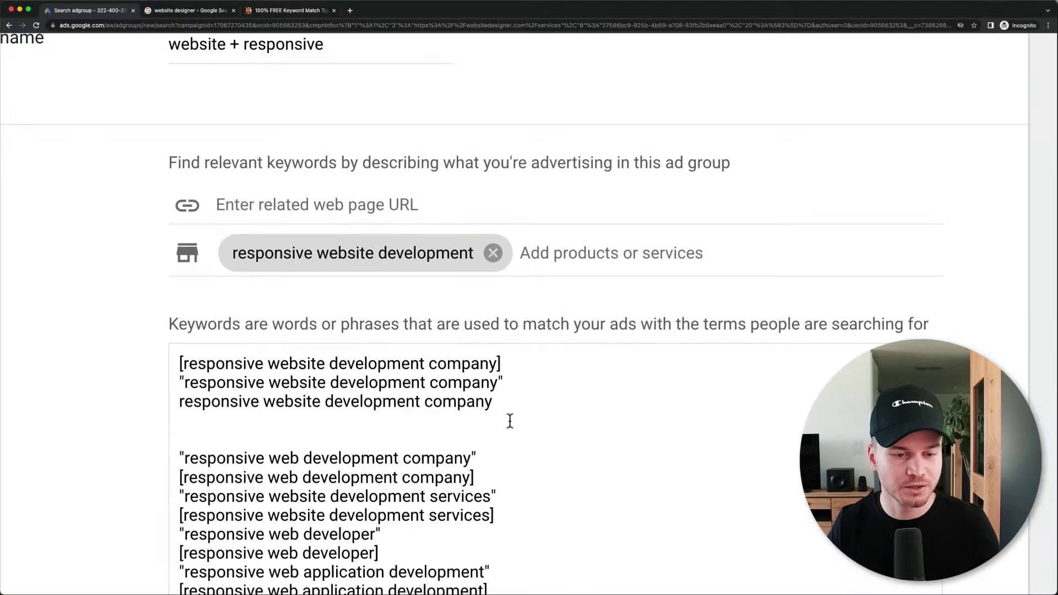
pyautogui.click(496, 403)
pyautogui.moveTo(496, 404); pyautogui.dragTo(177, 402)
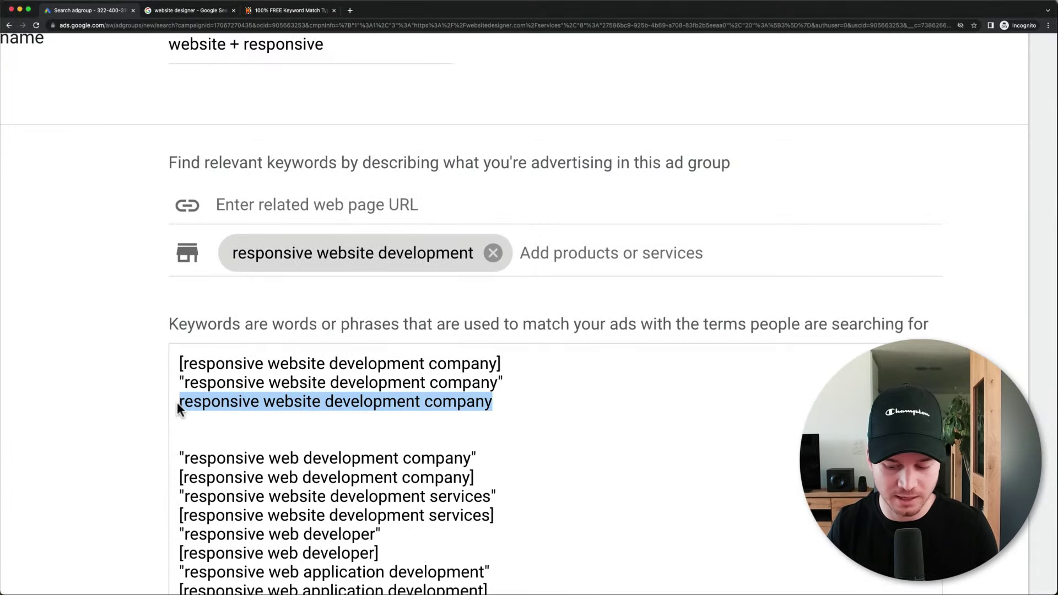
pyautogui.press('BackSpace')
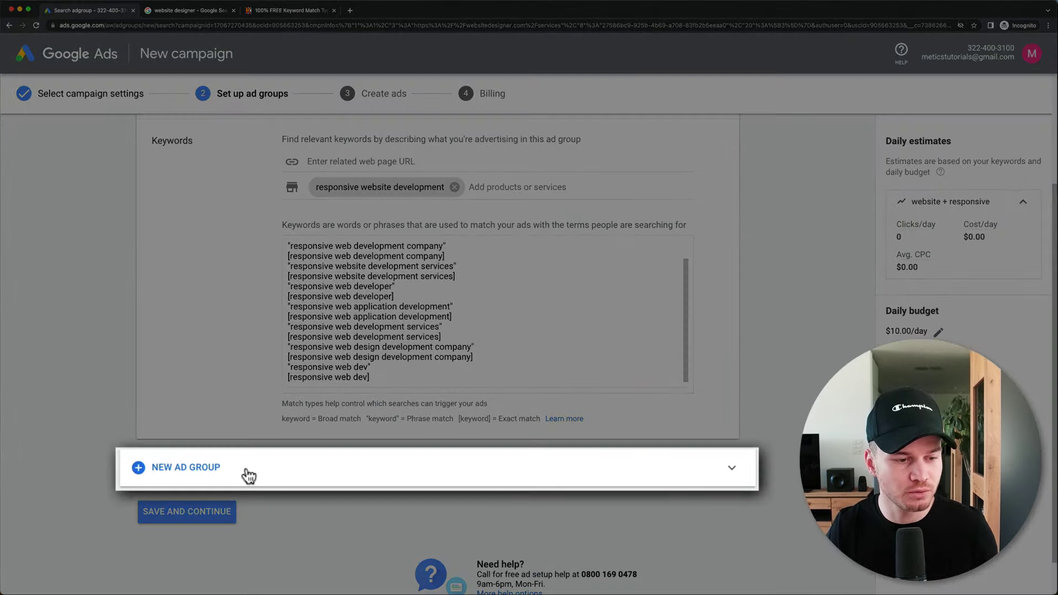
# - Add a second ad group named "website + restaurant", and delete it again
pyautogui.click(249, 472)
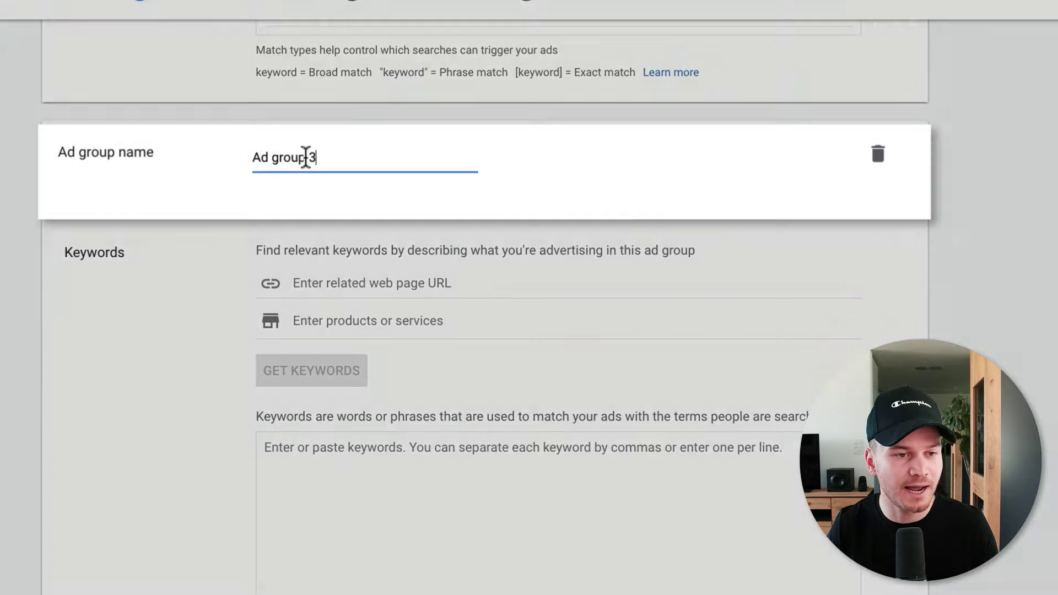
pyautogui.moveTo(306, 157); pyautogui.dragTo(230, 157)
pyautogui.write('website + restaurant')
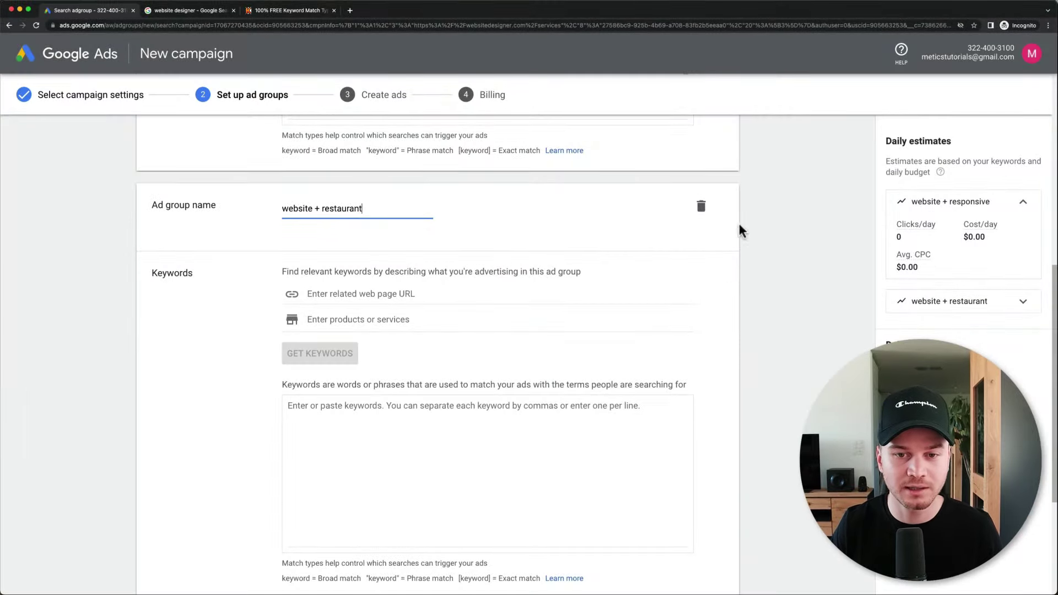
pyautogui.click(701, 207)
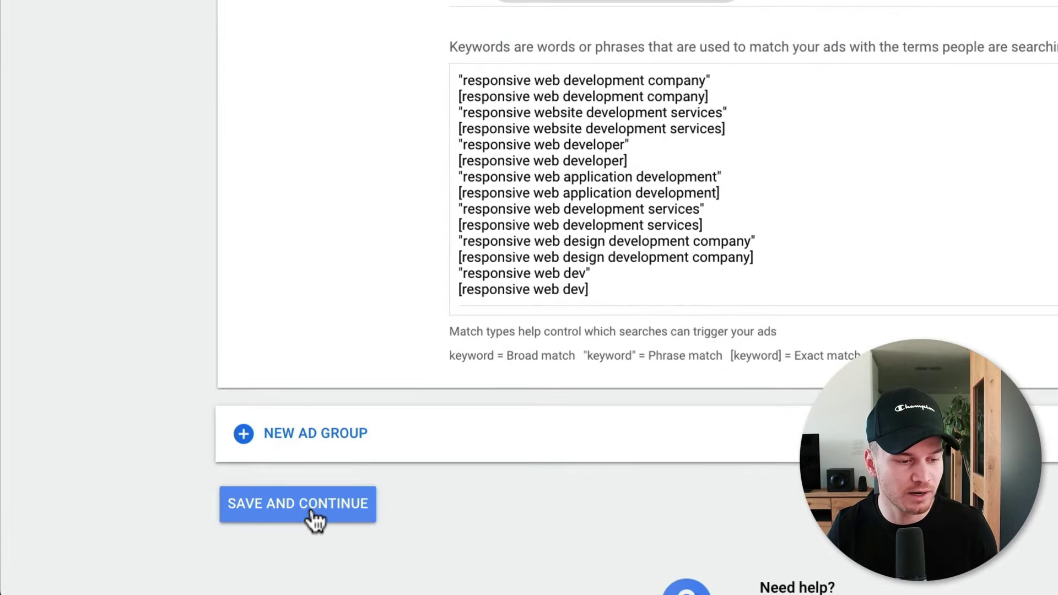
# - Save the ad group setup, continue to ad creation and check the ad preview in desktop and mobile views
pyautogui.click(312, 515)
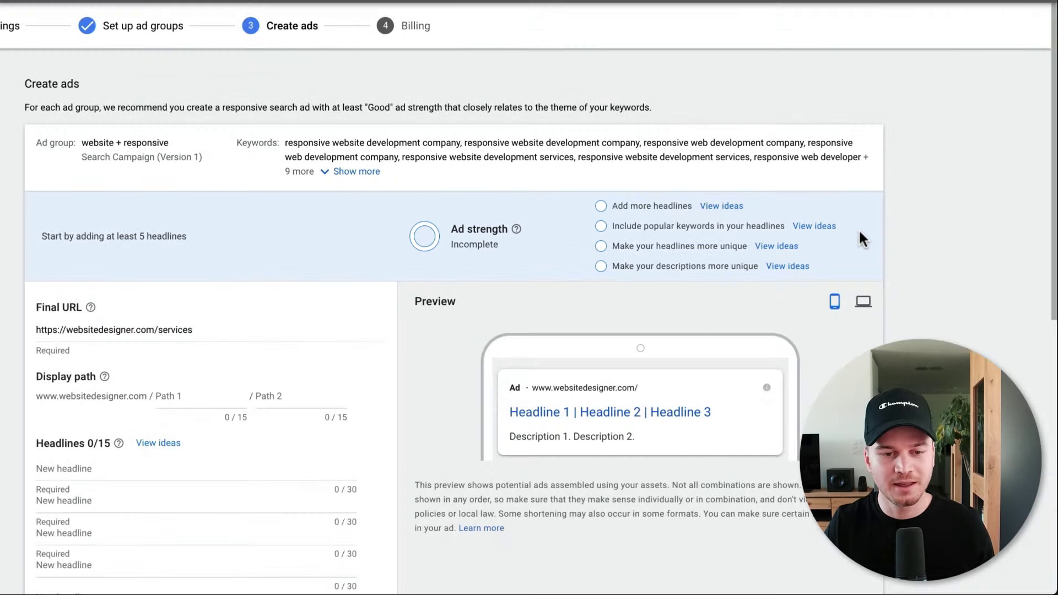
pyautogui.scroll(-2, 738, 213)
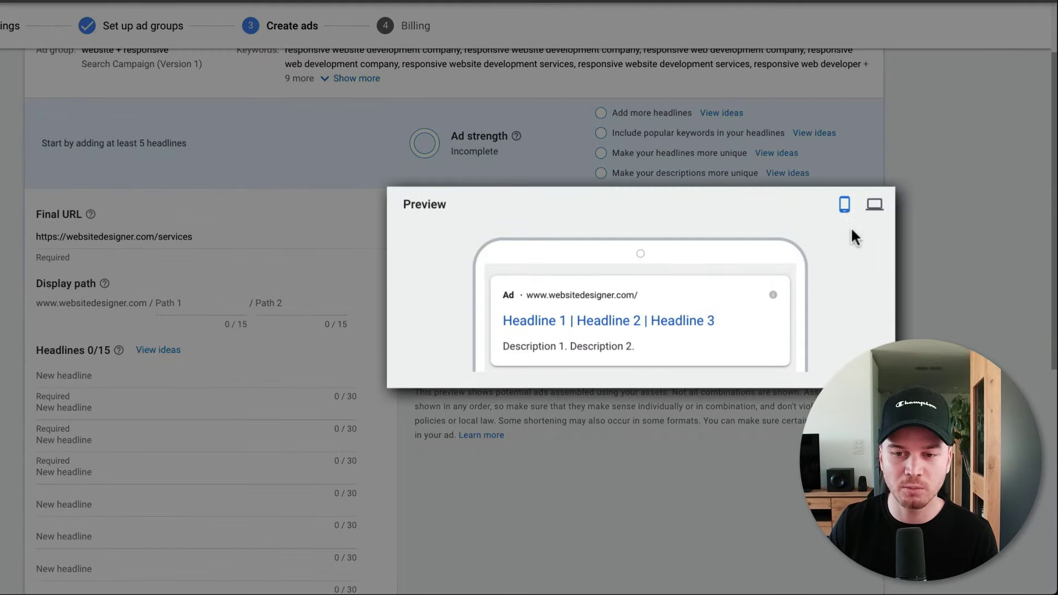
pyautogui.click(875, 207)
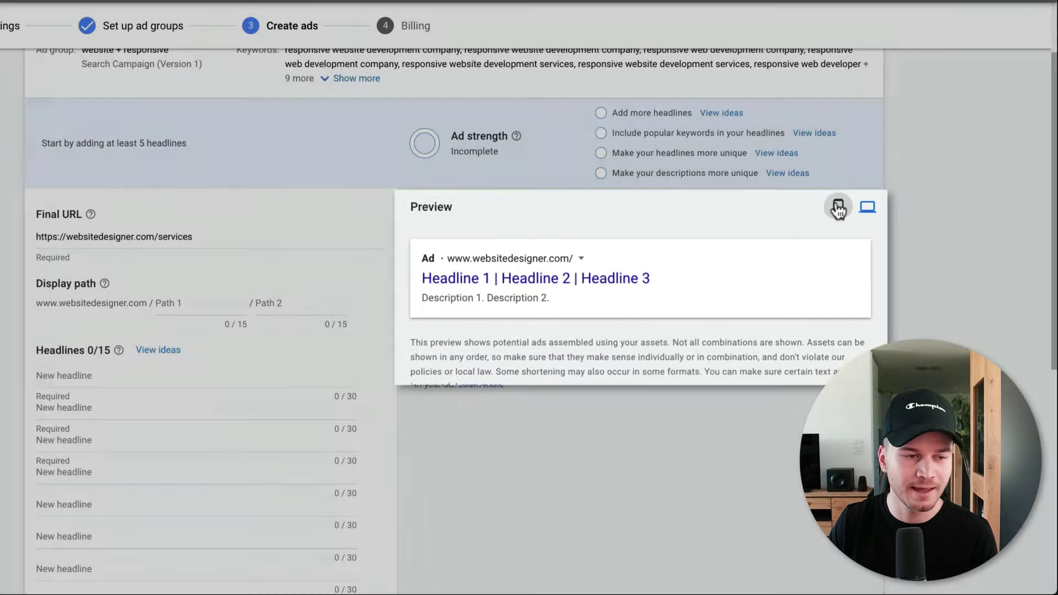
pyautogui.click(841, 206)
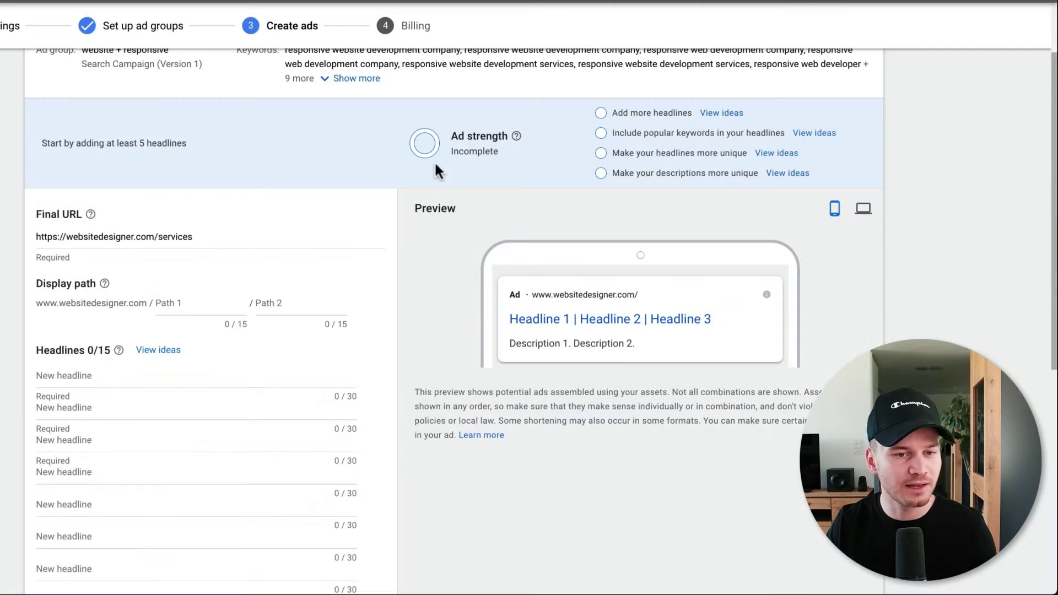
pyautogui.scroll(-1, 419, 193)
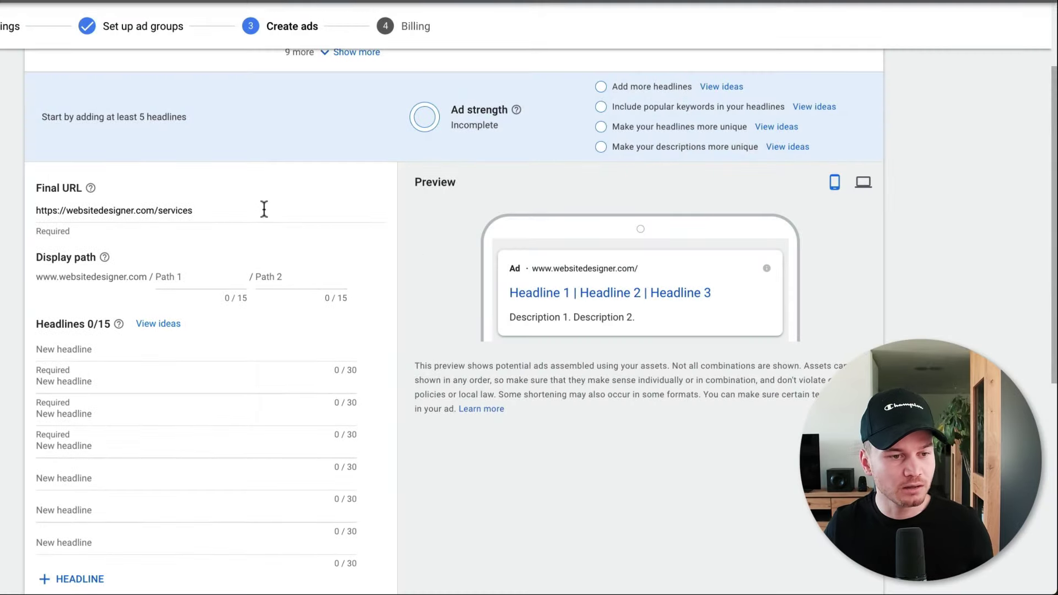
pyautogui.click(264, 209)
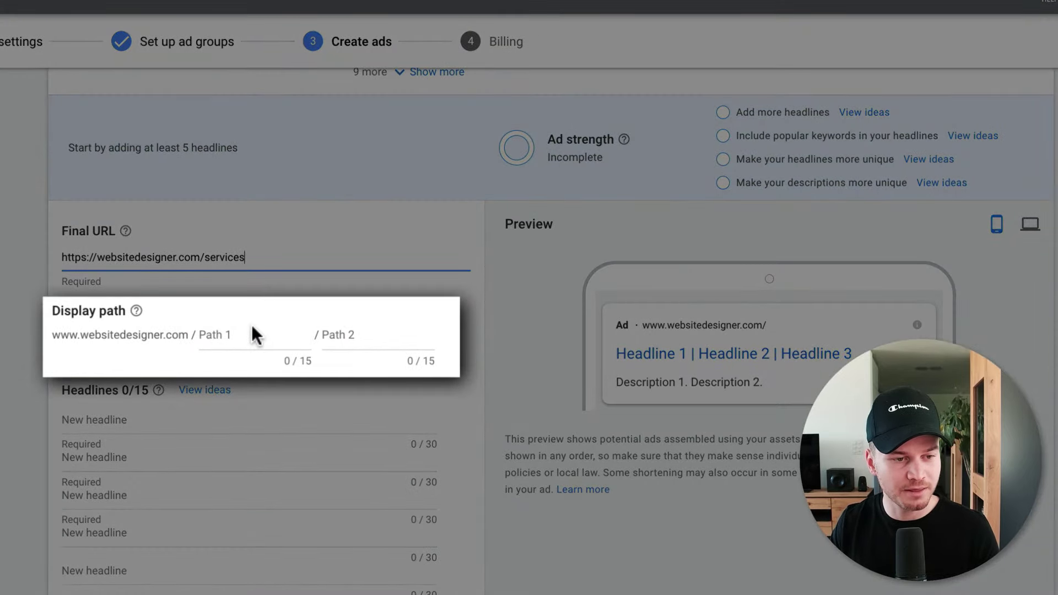
pyautogui.click(247, 334)
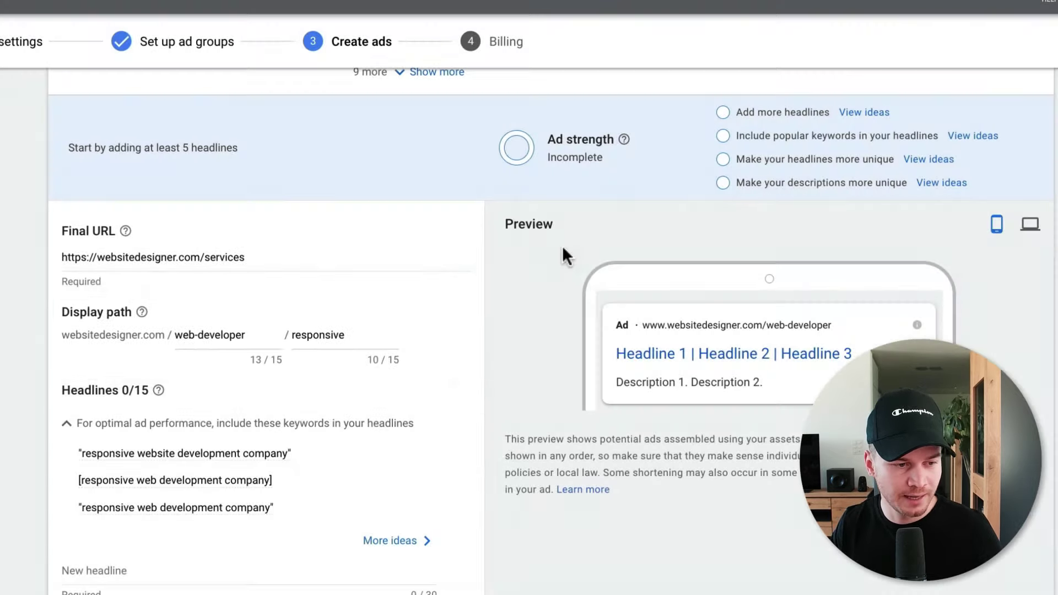
# - Fill in ten headlines, from "Responsive Website Developer" to "Save Time & Money", and pin "100% Money Back Guarantee" to position 3
pyautogui.scroll(-3, 562, 246)
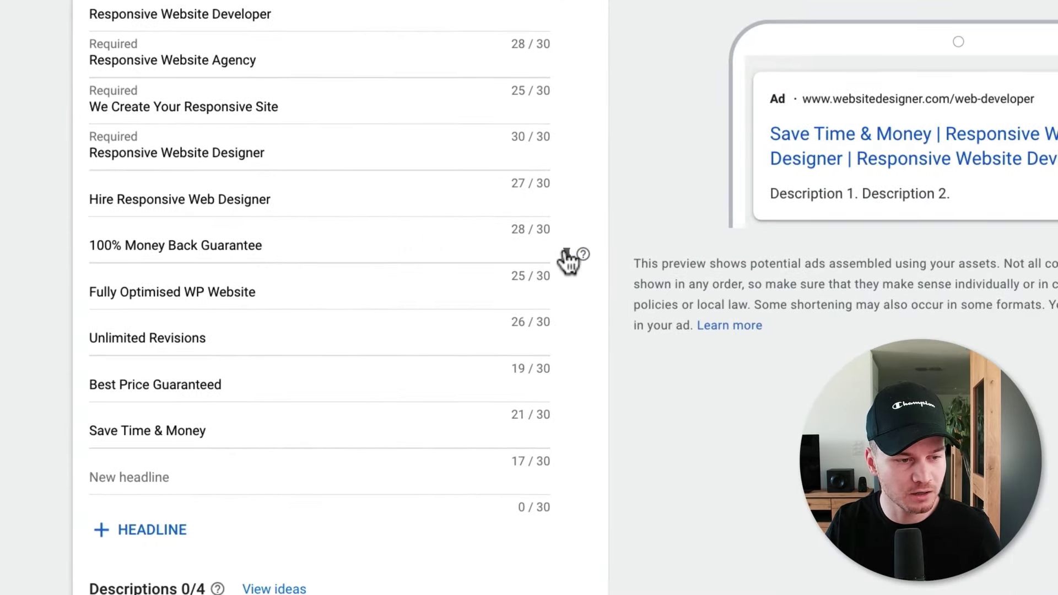
pyautogui.click(566, 258)
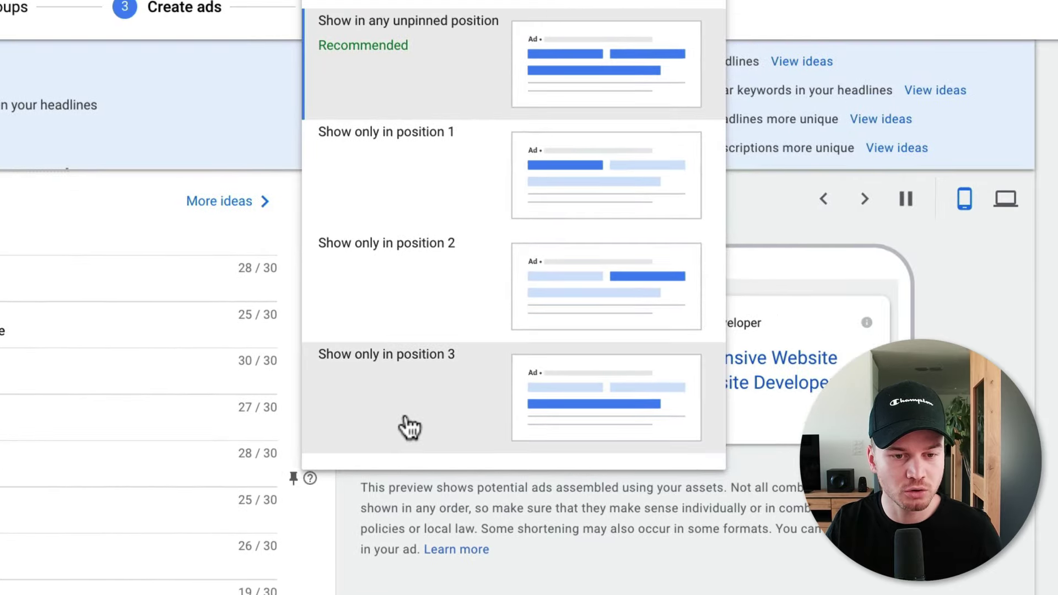
pyautogui.click(410, 427)
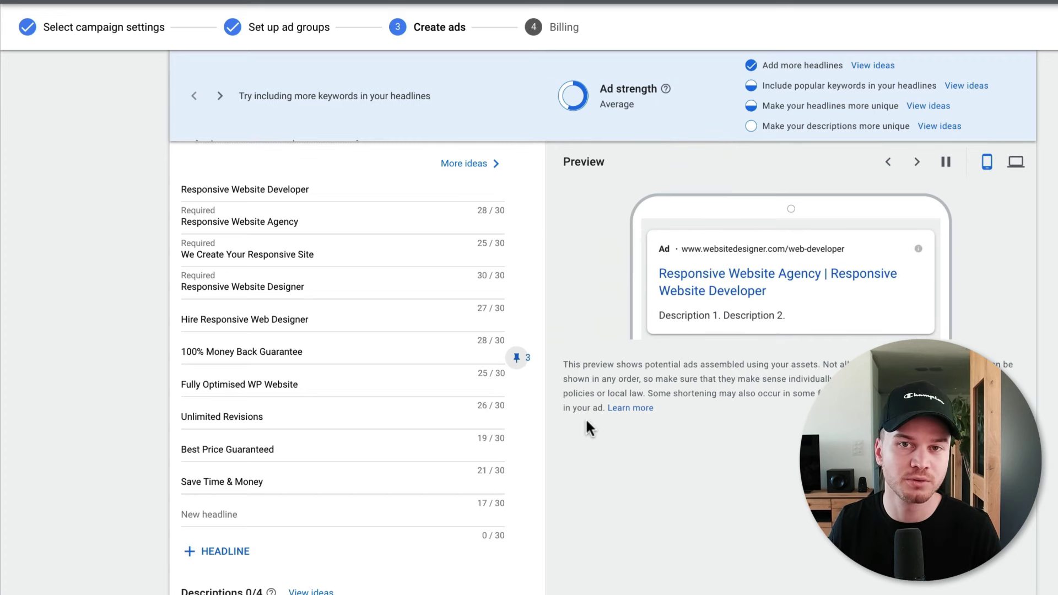
# - Add two descriptions, one on the US based agency's 48h custom website and one on unlimited revisions and 100% money back, and continue to billing
pyautogui.scroll(-5, 357, 363)
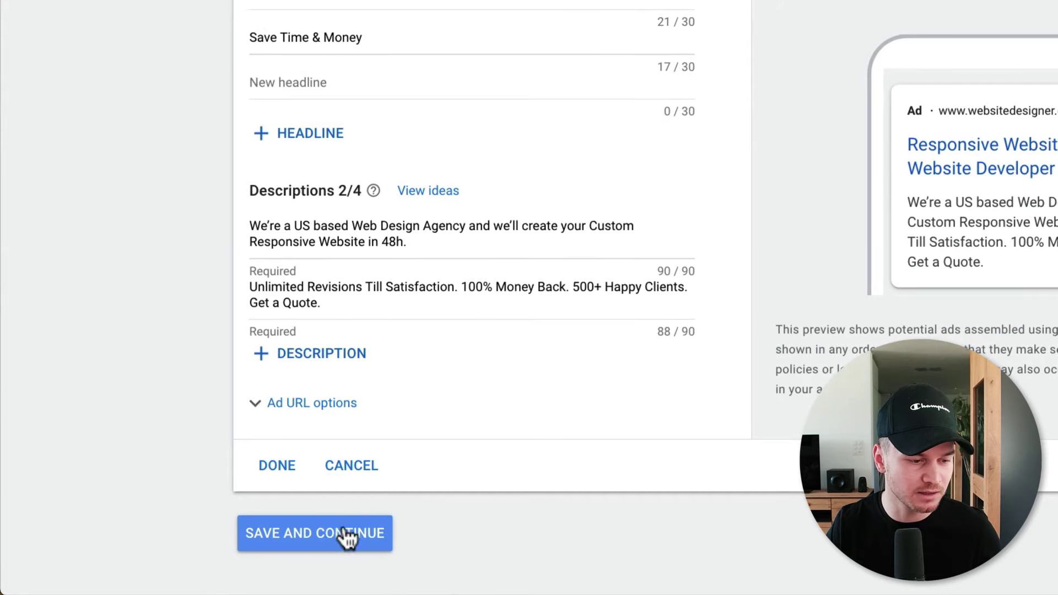
pyautogui.click(328, 545)
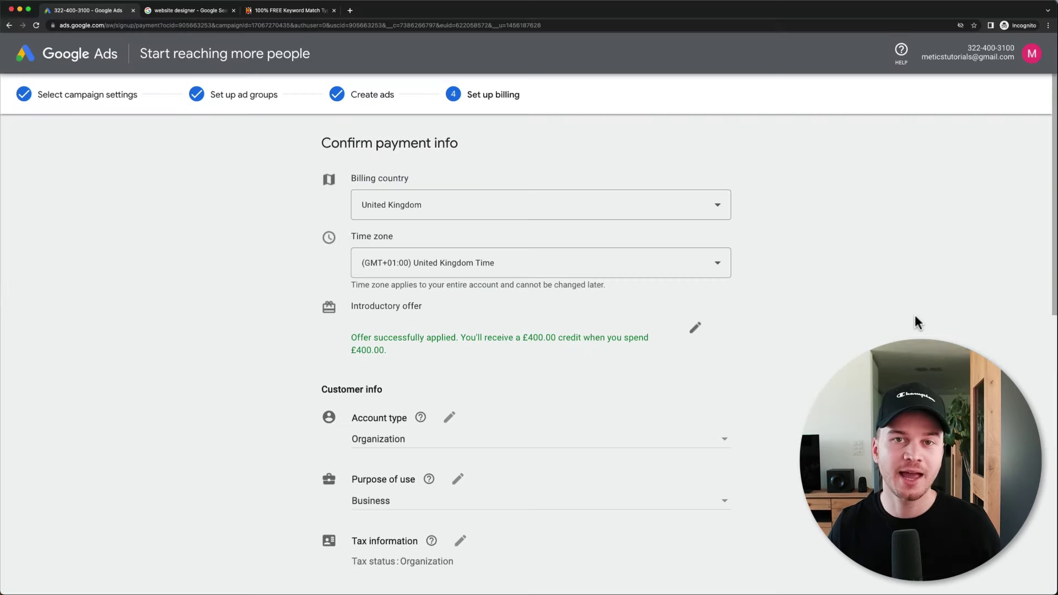